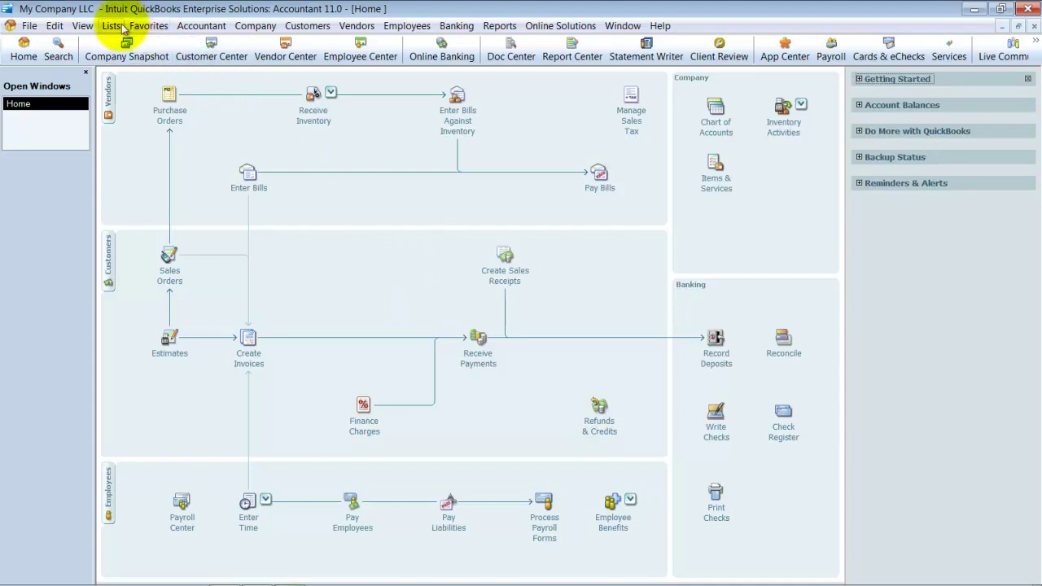
Review the Sales by Item Summary report for all dates with narrowed columns, and close it
{"action": "left_click", "coordinate": [499, 25]}
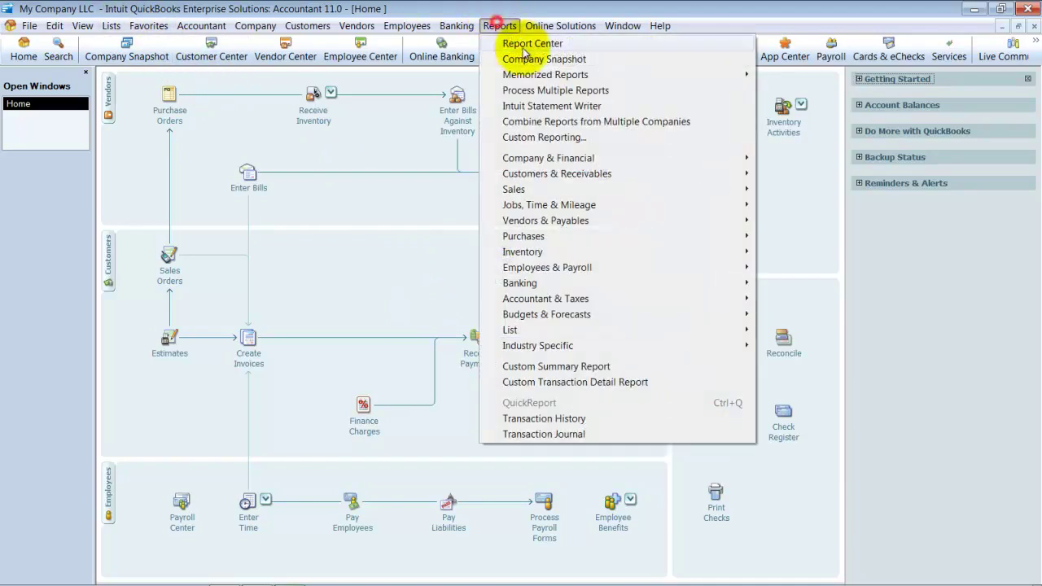
{"action": "mouse_move", "coordinate": [609, 188]}
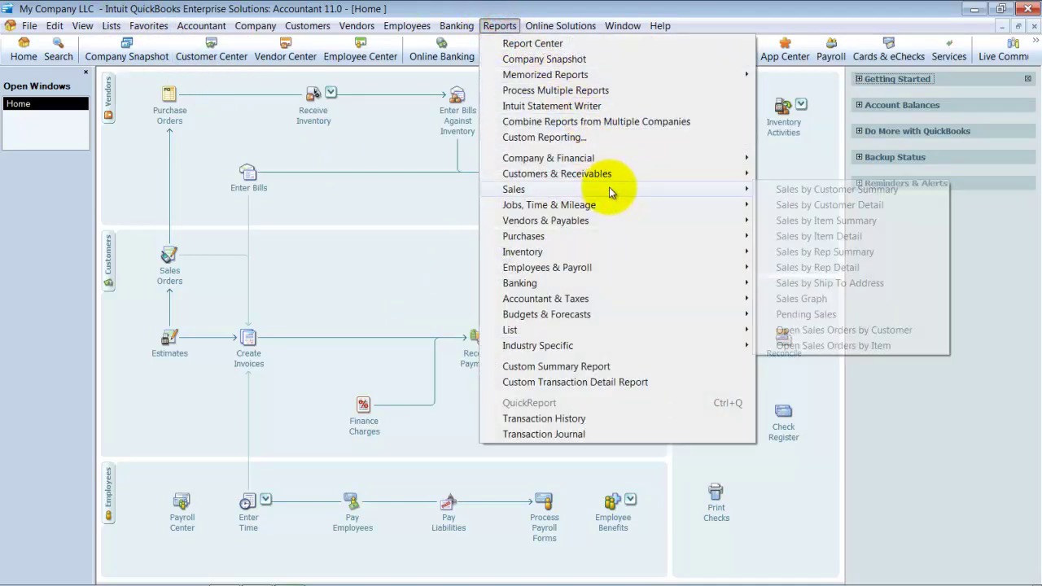
{"action": "left_click", "coordinate": [878, 232]}
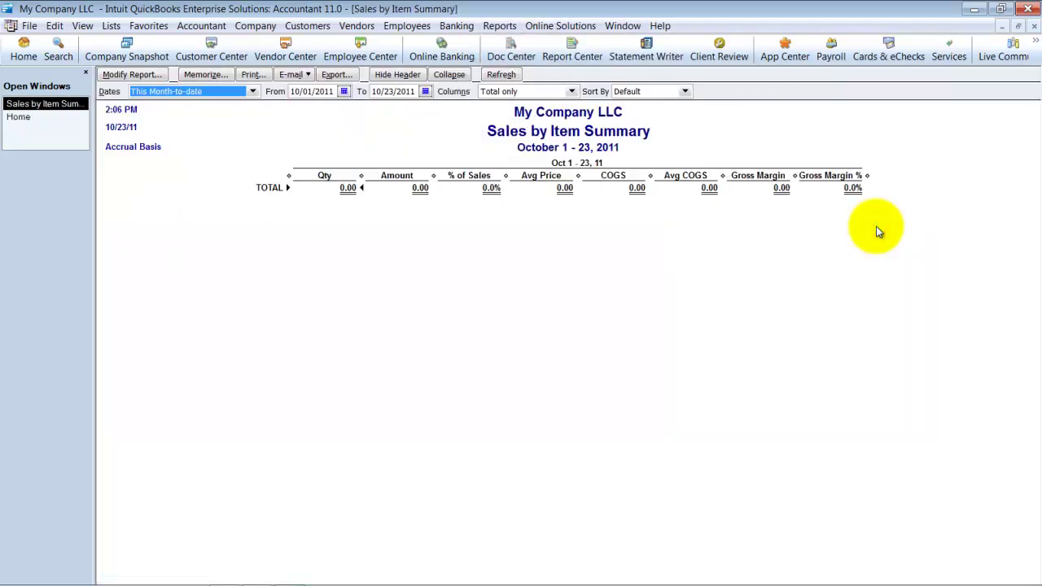
{"action": "type", "text": "a"}
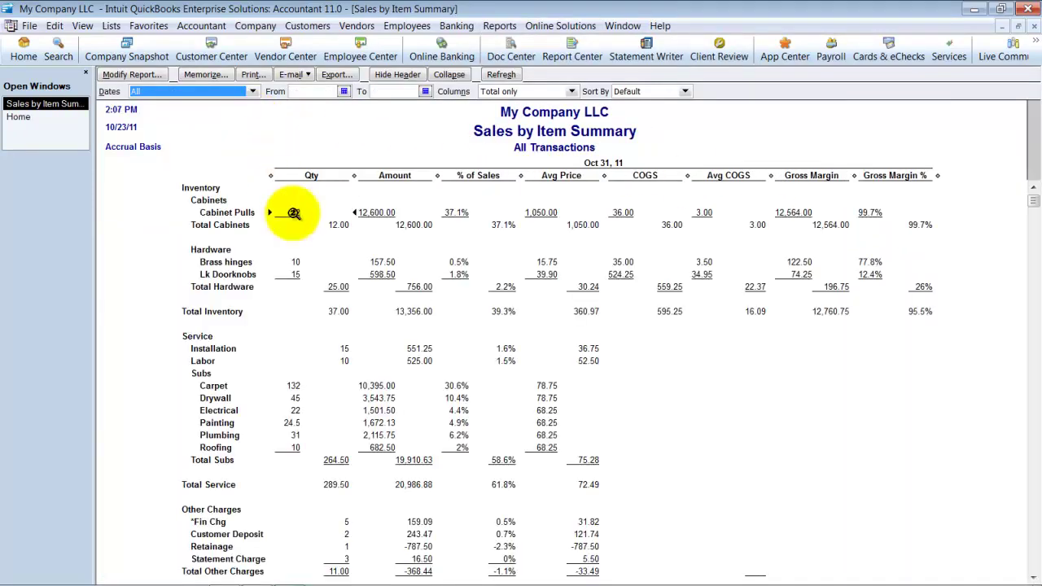
{"action": "left_click_drag", "start_coordinate": [440, 175], "coordinate": [355, 171]}
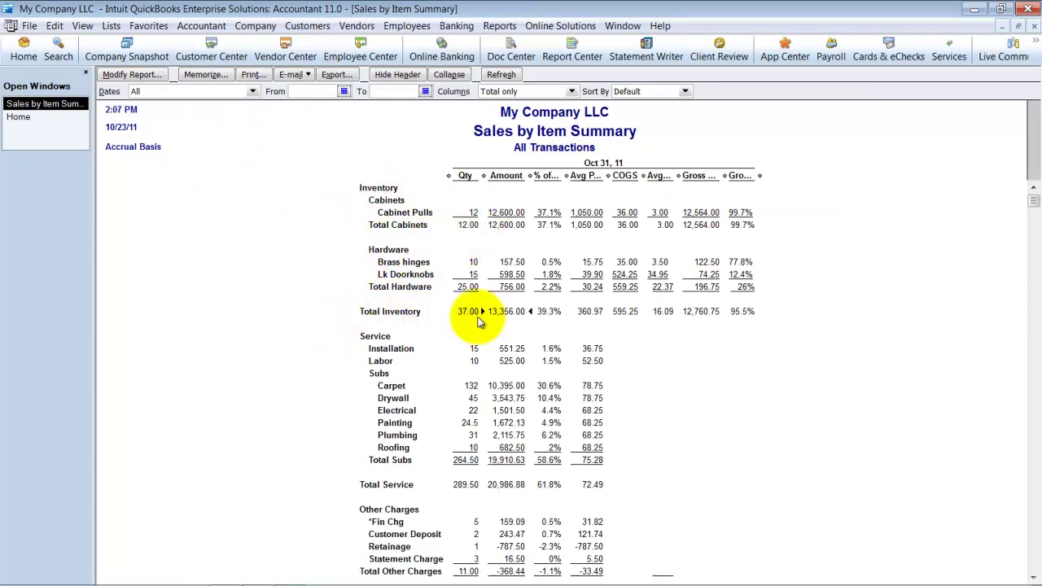
{"action": "scroll", "coordinate": [513, 492], "scroll_direction": "down", "scroll_amount": 1}
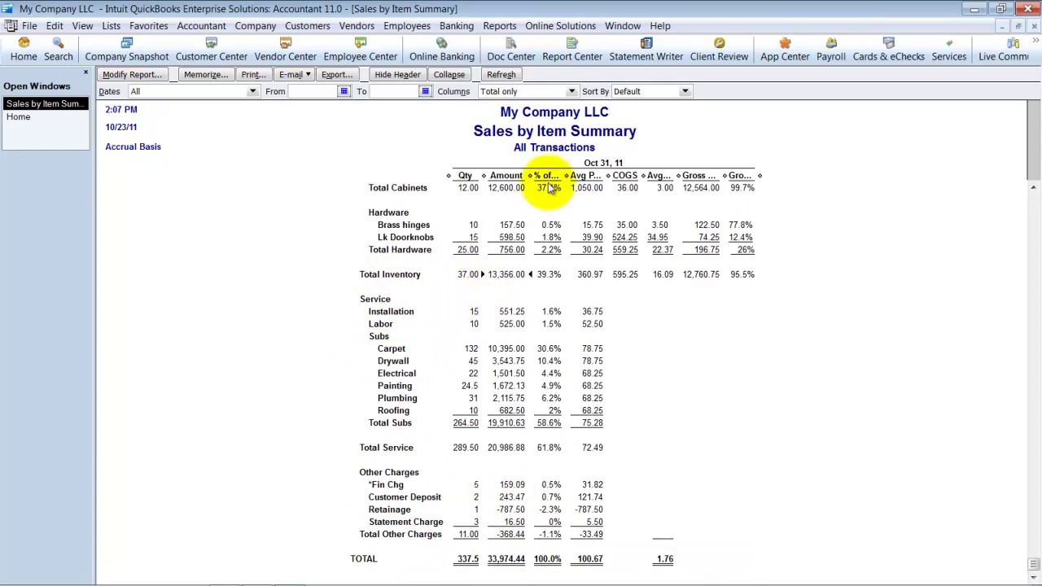
{"action": "scroll", "coordinate": [545, 181], "scroll_direction": "up", "scroll_amount": 1}
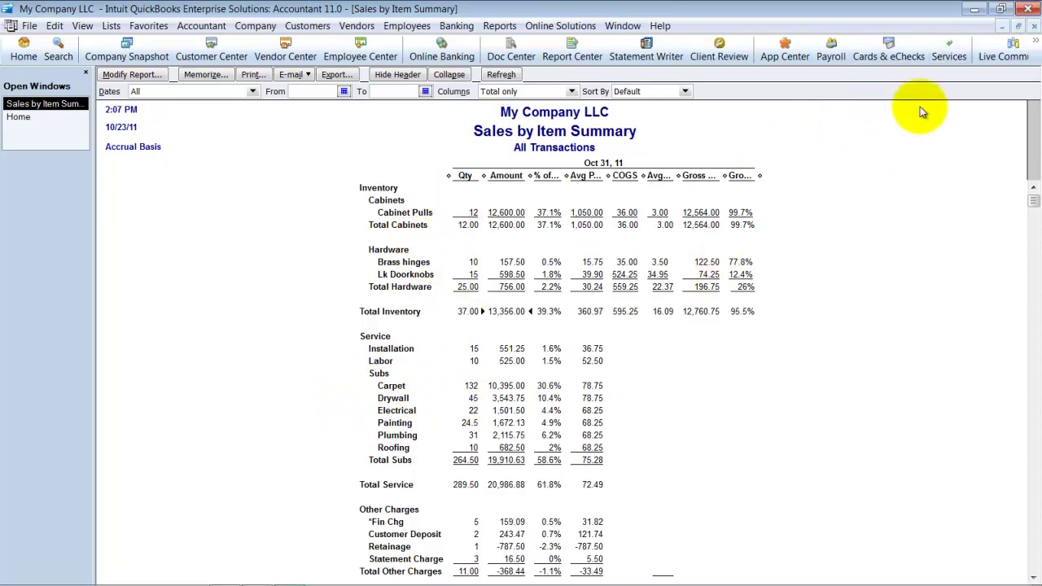
{"action": "left_click", "coordinate": [1030, 27]}
Open the Item List and widen its Name column
{"action": "left_click", "coordinate": [111, 26]}
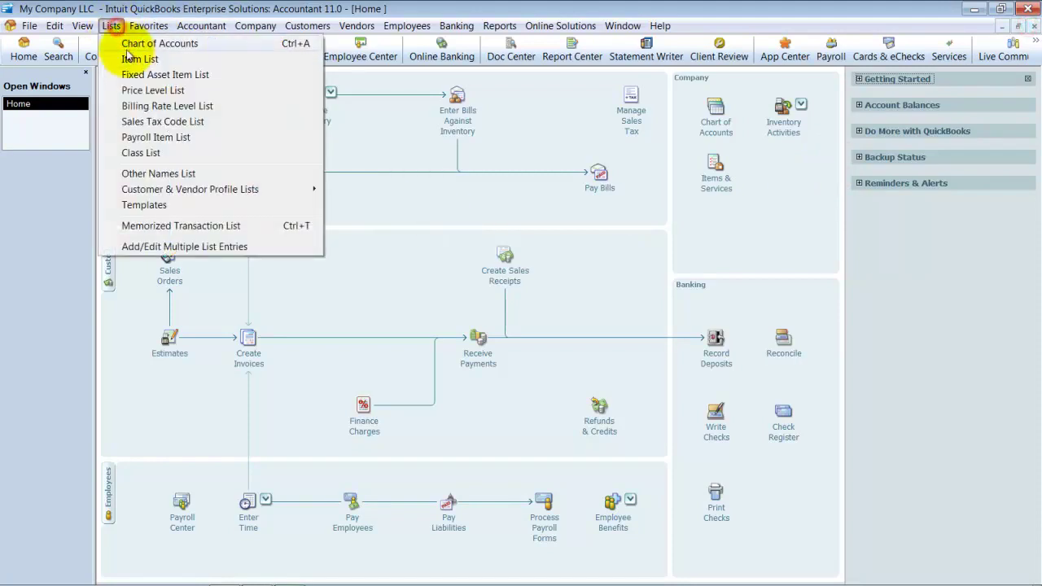
{"action": "left_click", "coordinate": [132, 61]}
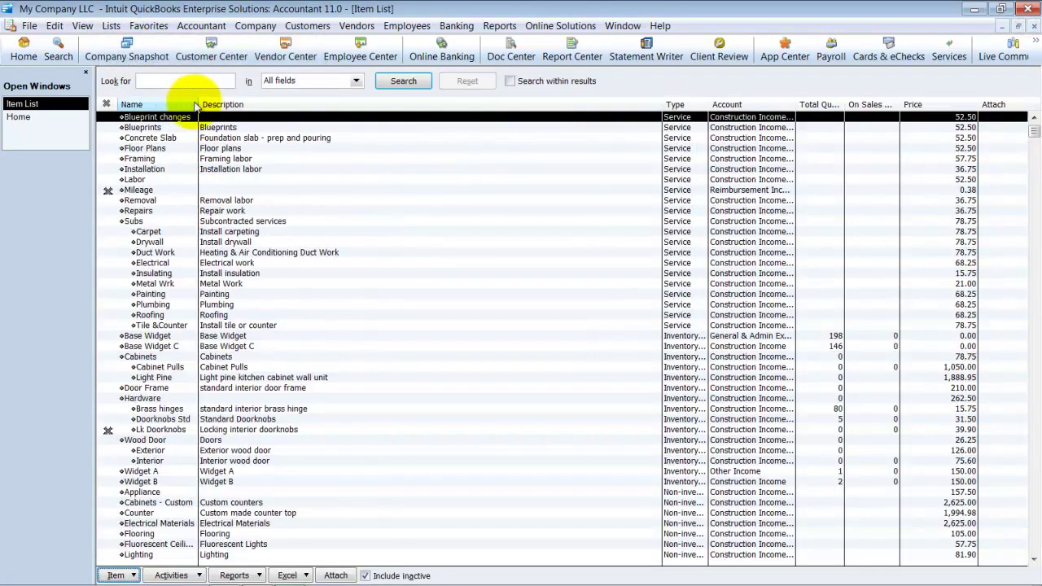
{"action": "left_click_drag", "start_coordinate": [198, 105], "coordinate": [244, 105]}
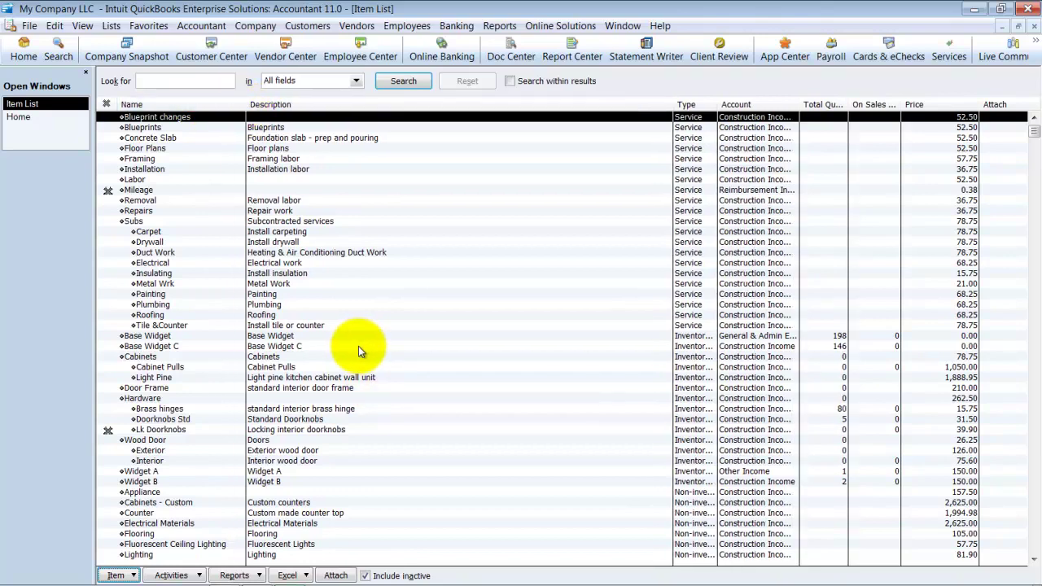
Review the QuickReport and the item record of the Electrical service item under Subs
{"action": "left_click", "coordinate": [159, 263]}
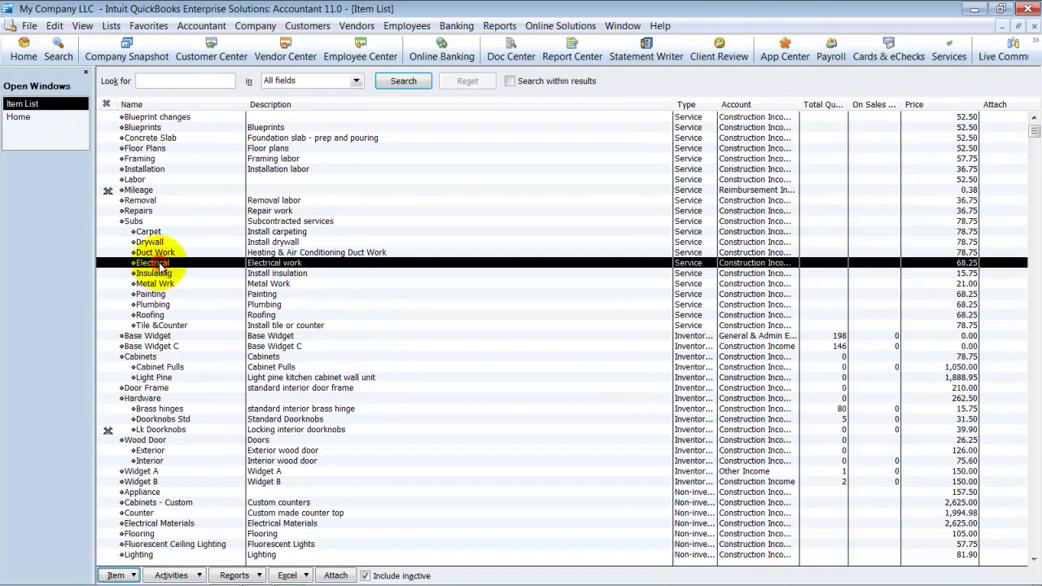
{"action": "key", "text": "ctrl+q"}
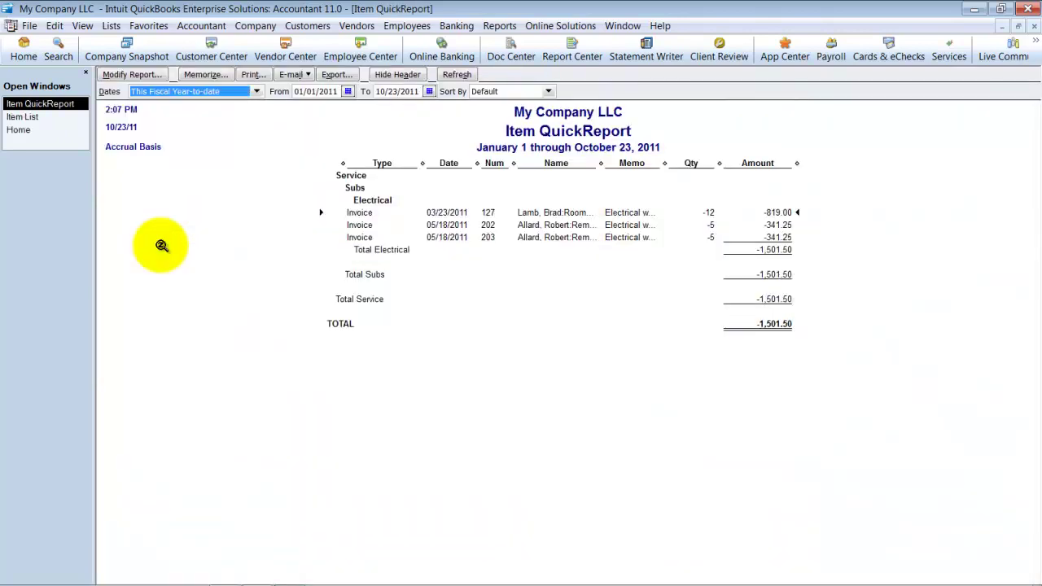
{"action": "left_click", "coordinate": [1035, 26]}
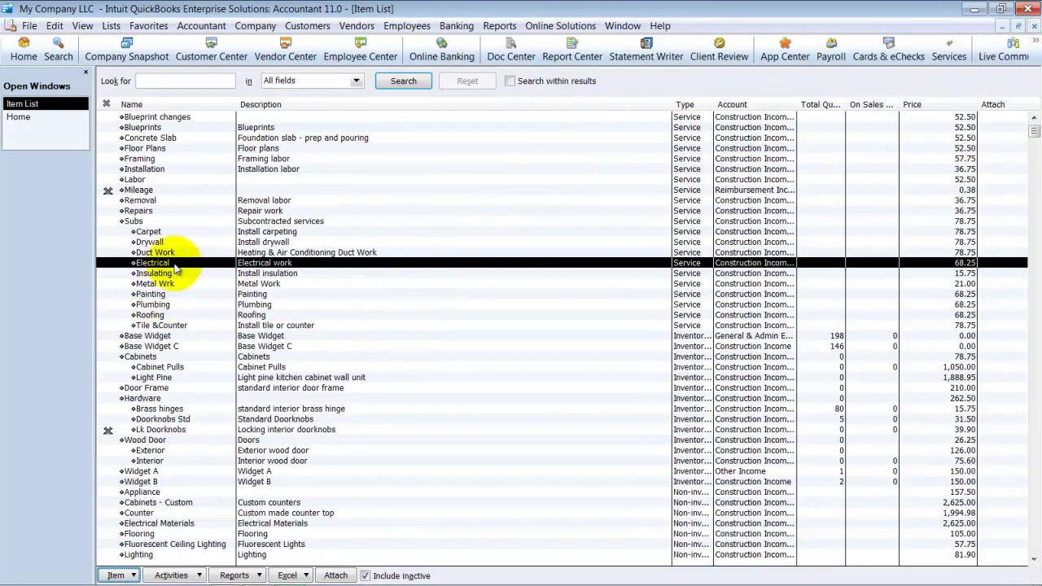
{"action": "double_click", "coordinate": [174, 265]}
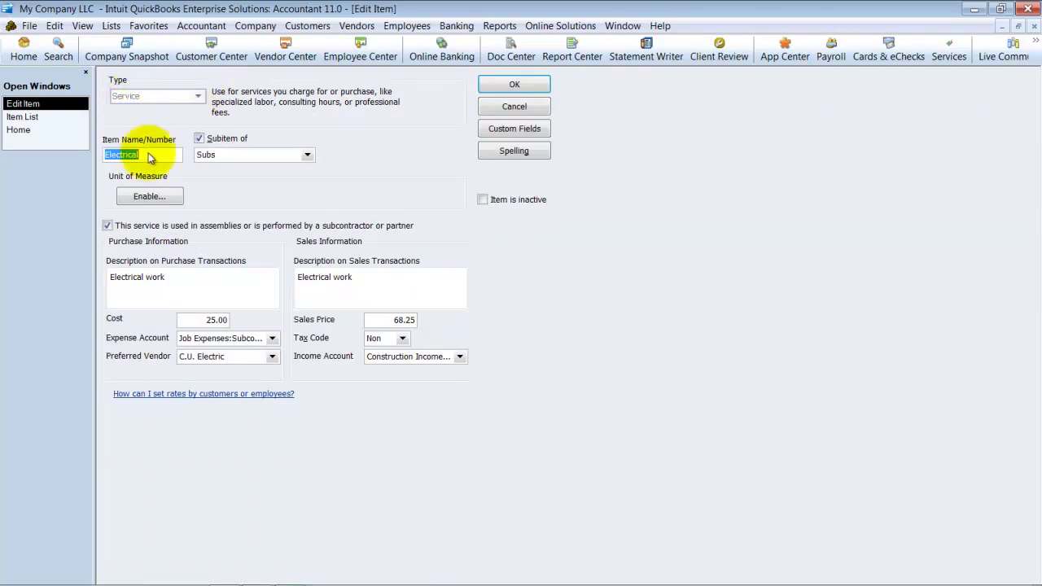
{"action": "left_click", "coordinate": [515, 85]}
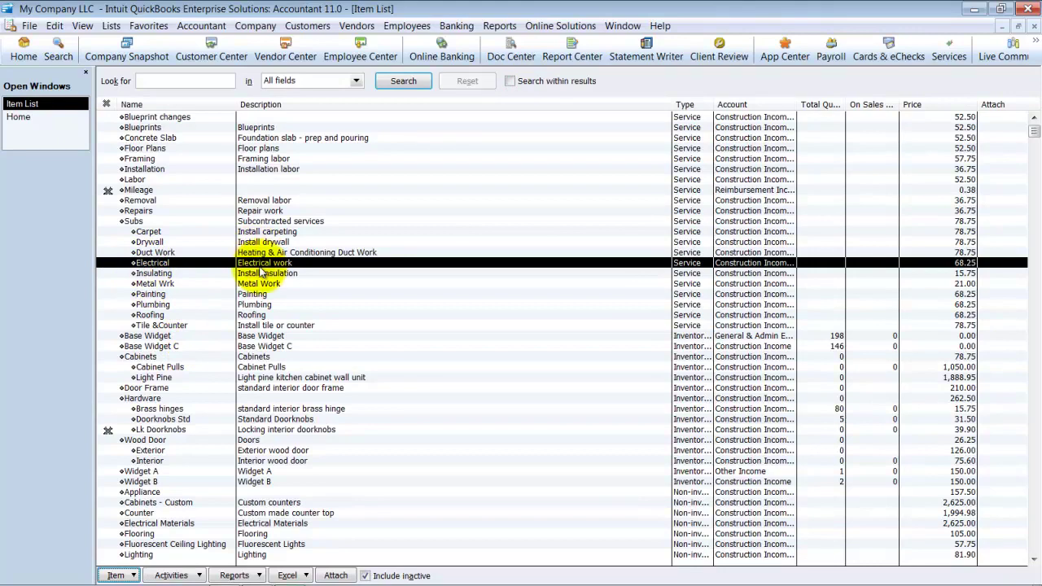
Rename the Electrical service item under Subs as "Electrical." with a trailing period, and save it
{"action": "double_click", "coordinate": [165, 263]}
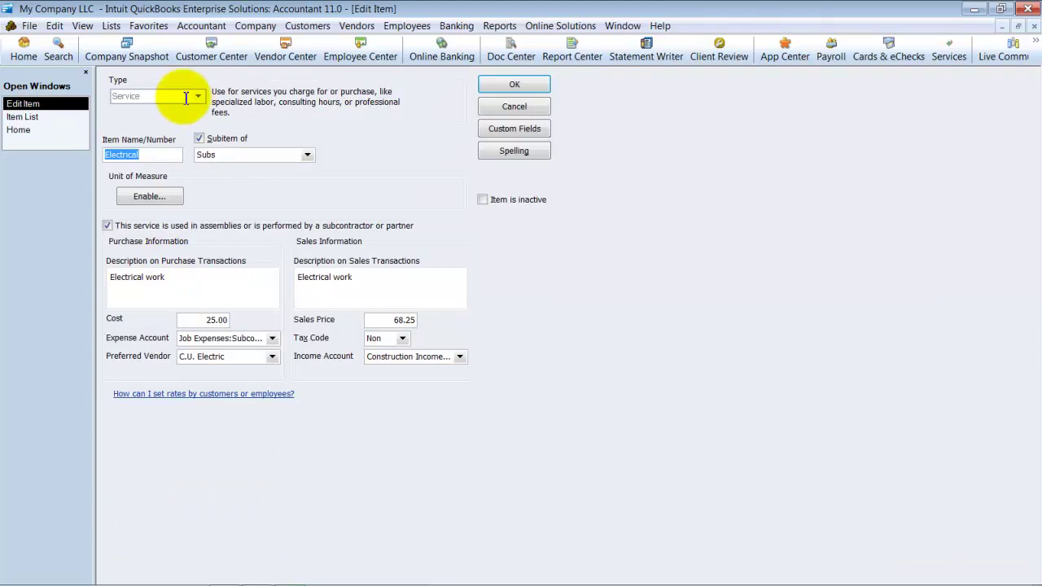
{"action": "left_click", "coordinate": [156, 154]}
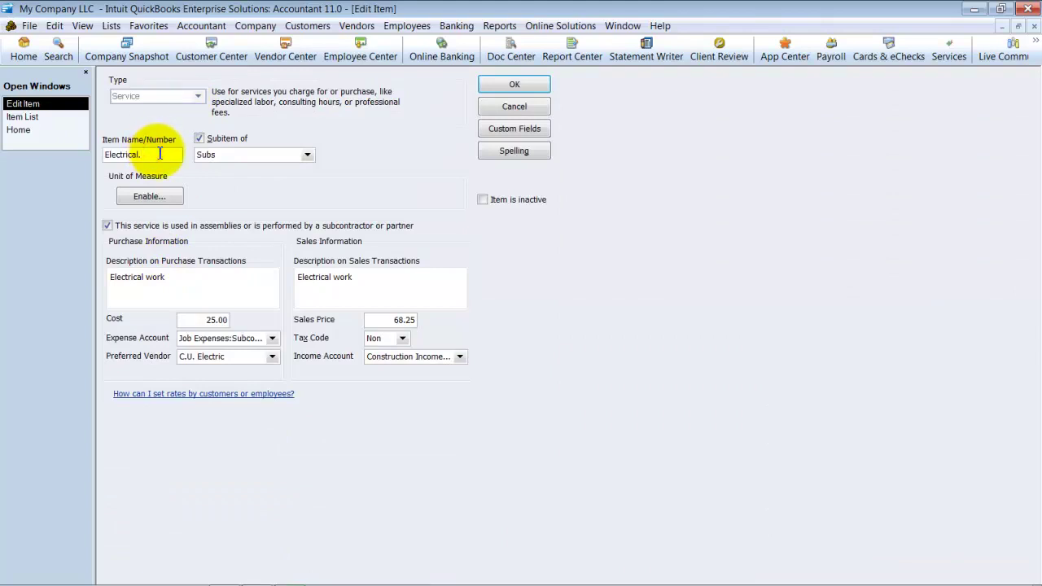
{"action": "left_click", "coordinate": [511, 85]}
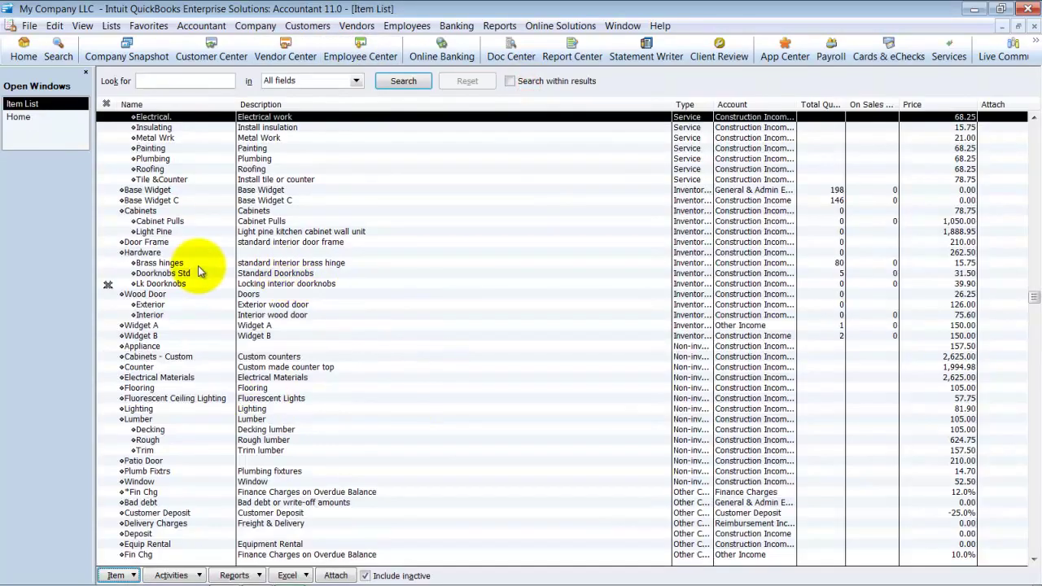
Make the renamed "Electrical." service item inactive
{"action": "scroll", "coordinate": [199, 271], "scroll_direction": "up", "scroll_amount": 3}
{"action": "right_click", "coordinate": [181, 222]}
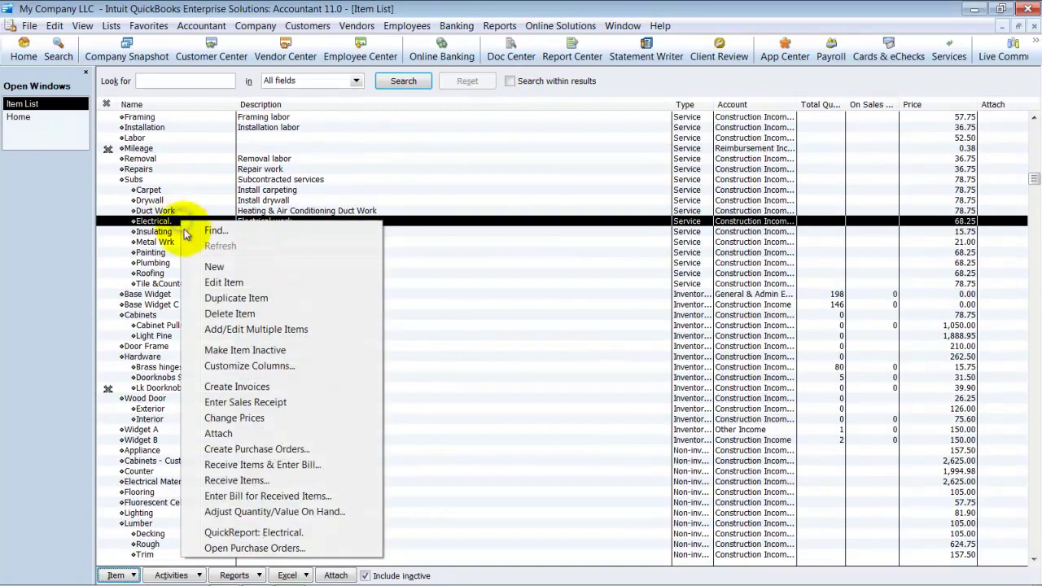
{"action": "left_click", "coordinate": [212, 350]}
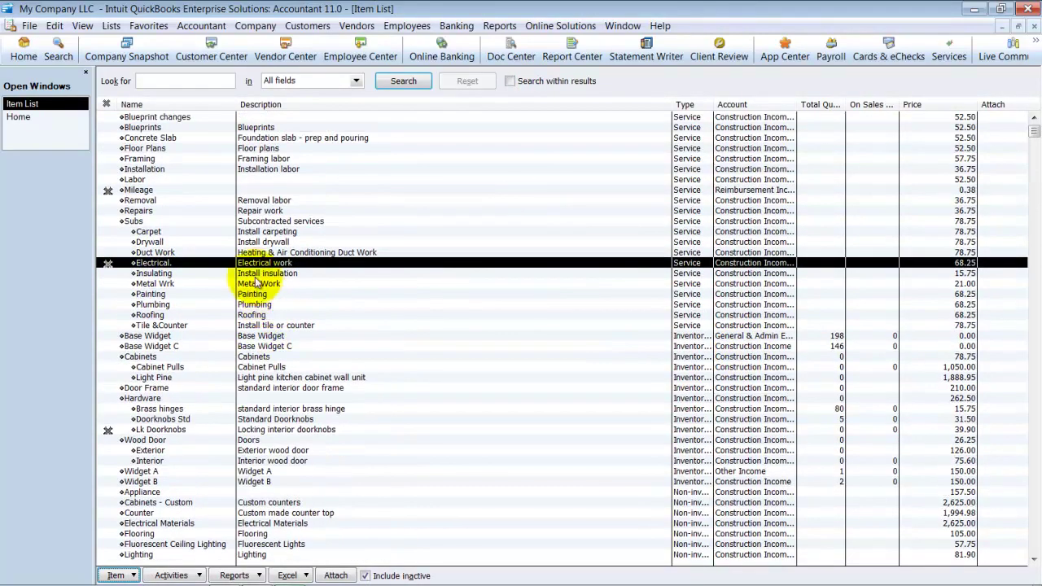
Start a new Inventory Part item named Electrical, with Construction Income as its income account
{"action": "key", "text": "ctrl+n"}
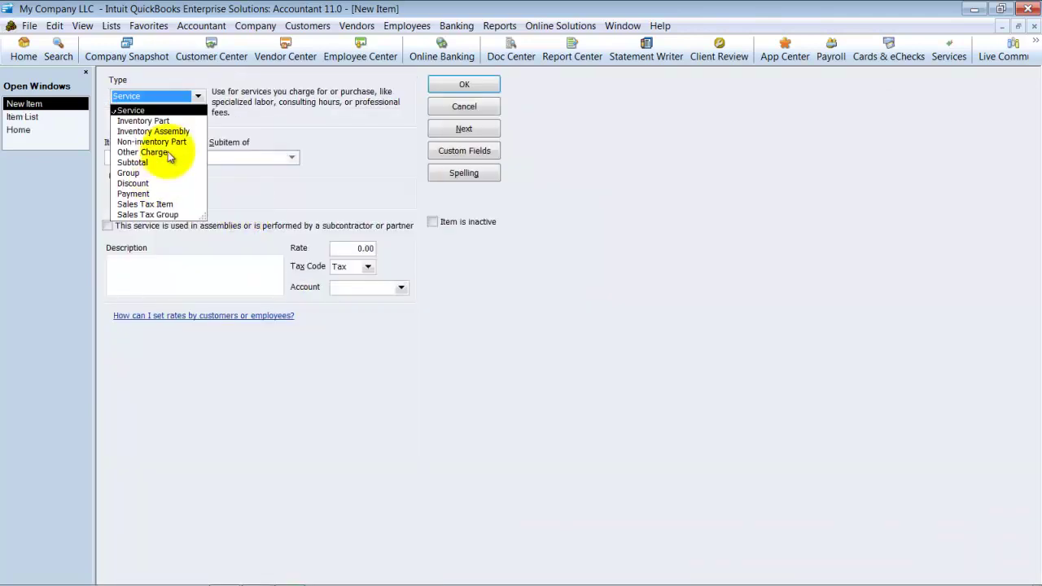
{"action": "left_click", "coordinate": [152, 121]}
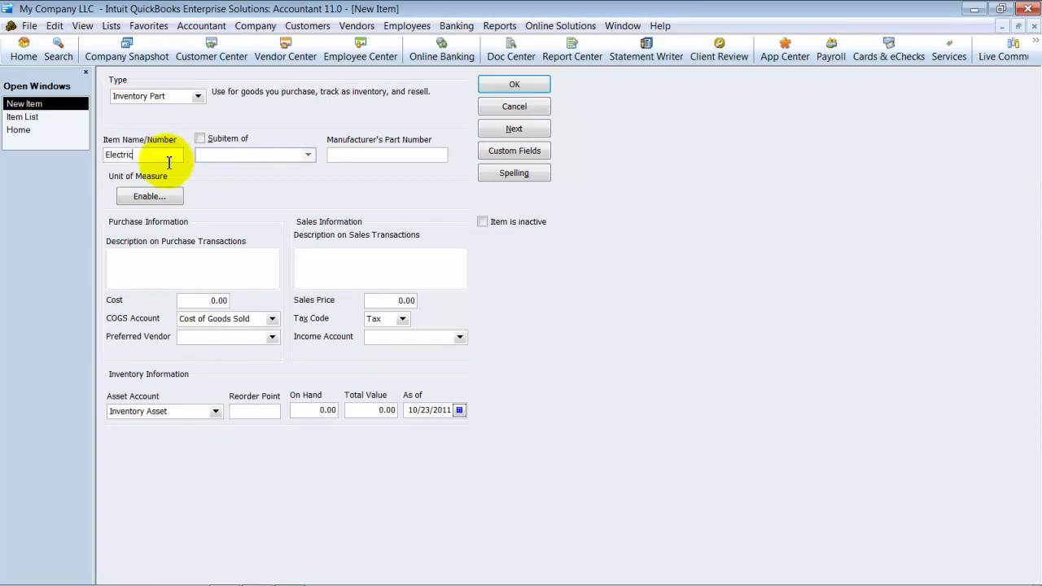
{"action": "left_click", "coordinate": [460, 335]}
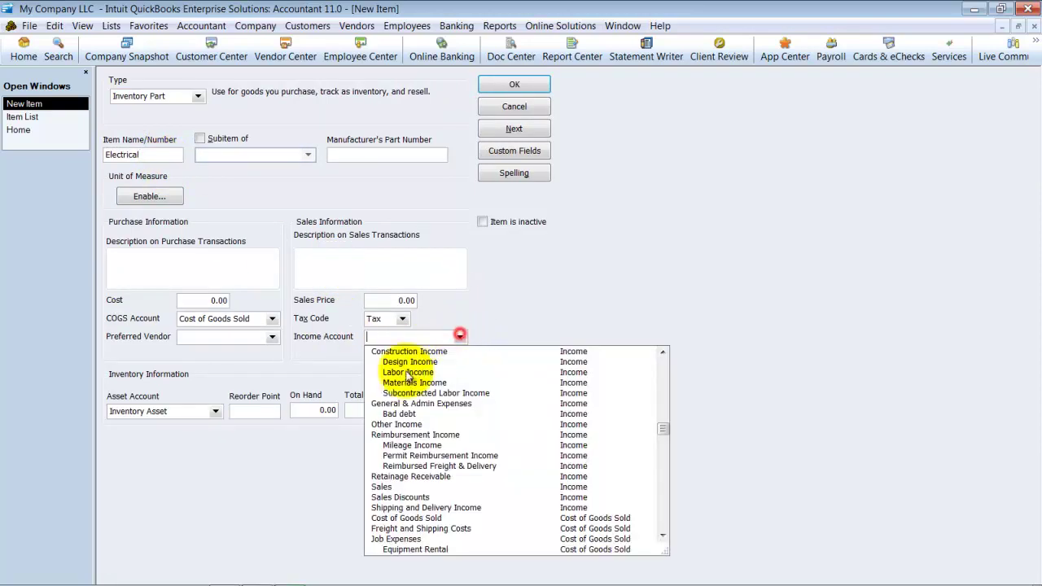
{"action": "left_click", "coordinate": [409, 350]}
Copy the item name Electrical into the purchase and sales descriptions, and save the new item
{"action": "double_click", "coordinate": [151, 155]}
{"action": "key", "text": "ctrl+c"}
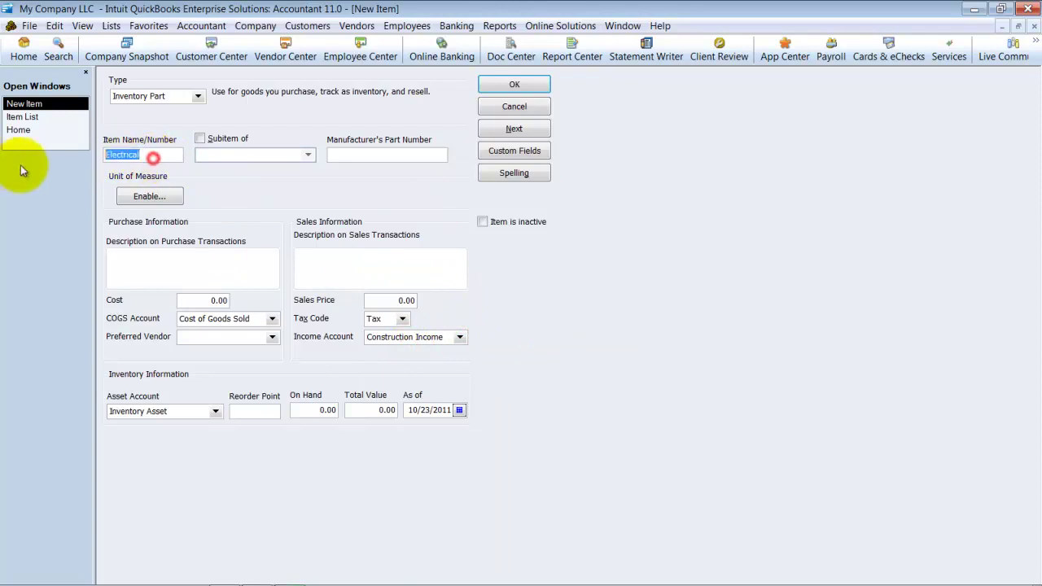
{"action": "left_click", "coordinate": [181, 258]}
{"action": "key", "text": "ctrl+v"}
{"action": "left_click", "coordinate": [359, 269]}
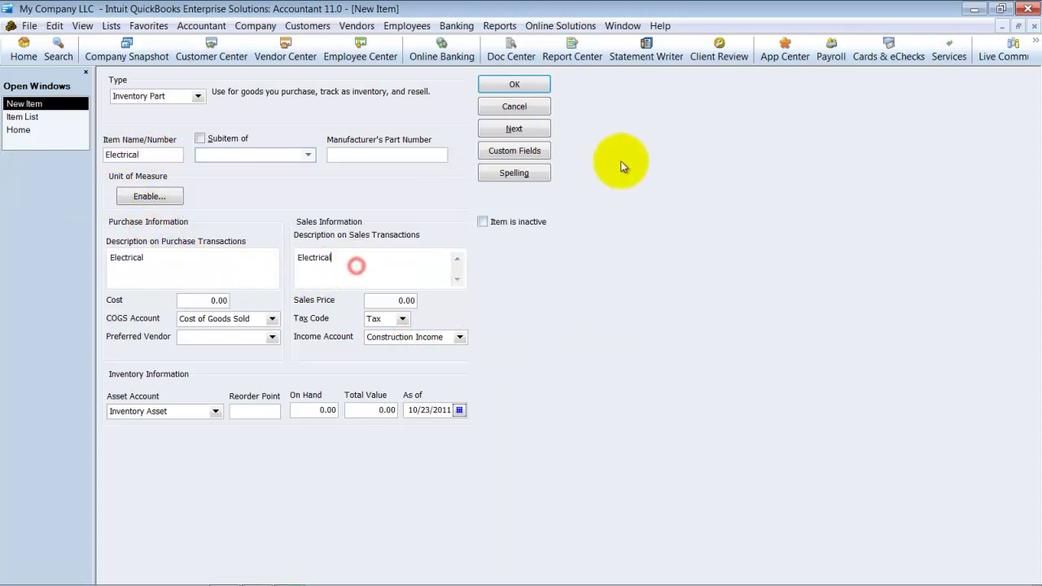
{"action": "left_click", "coordinate": [513, 86]}
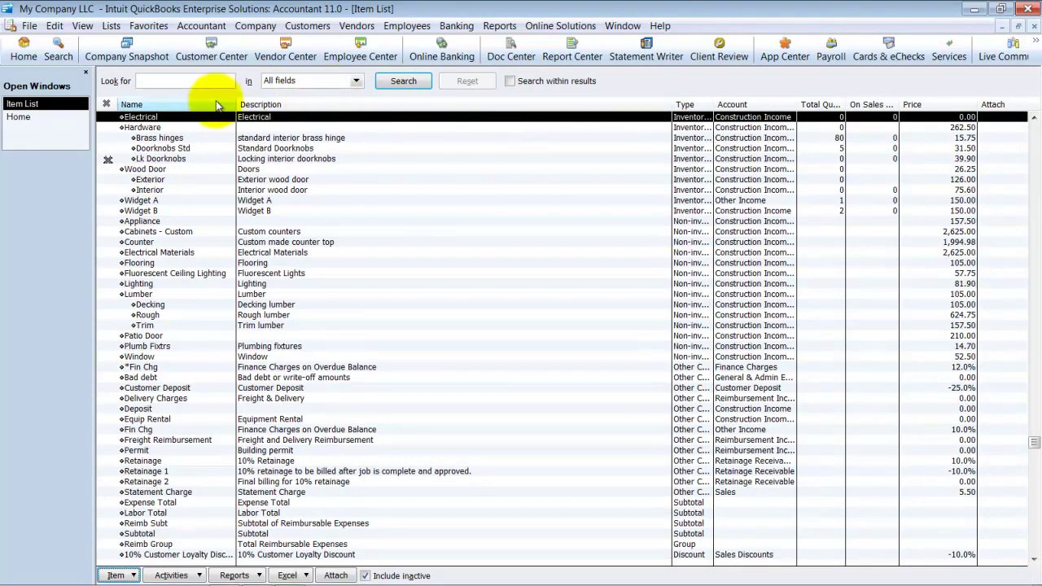
Check which item types the new Electrical inventory part can be changed to, keeping its current type
{"action": "double_click", "coordinate": [197, 117]}
{"action": "left_click", "coordinate": [198, 97]}
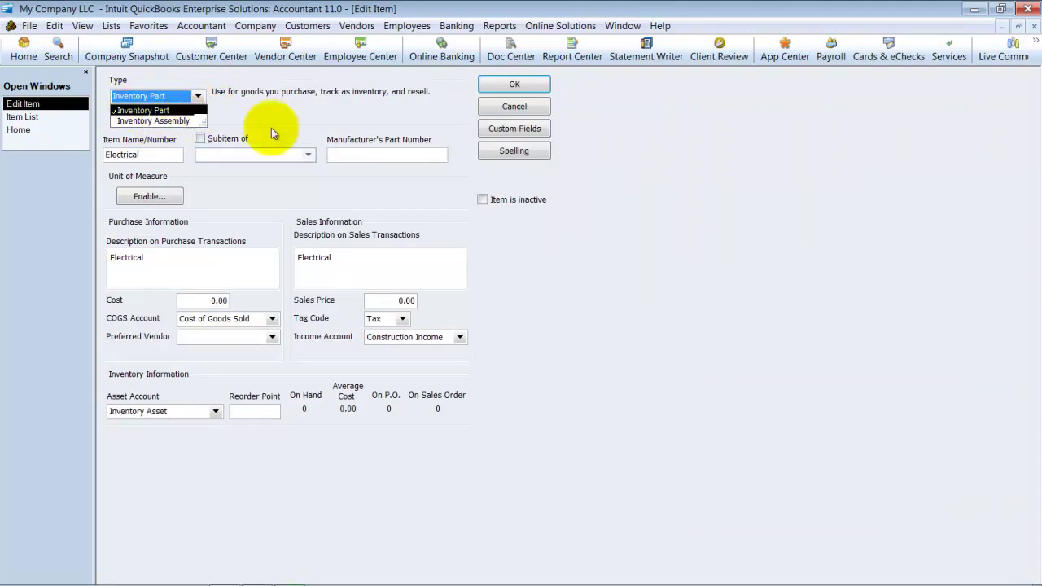
{"action": "left_click", "coordinate": [525, 87]}
{"action": "left_click", "coordinate": [526, 86]}
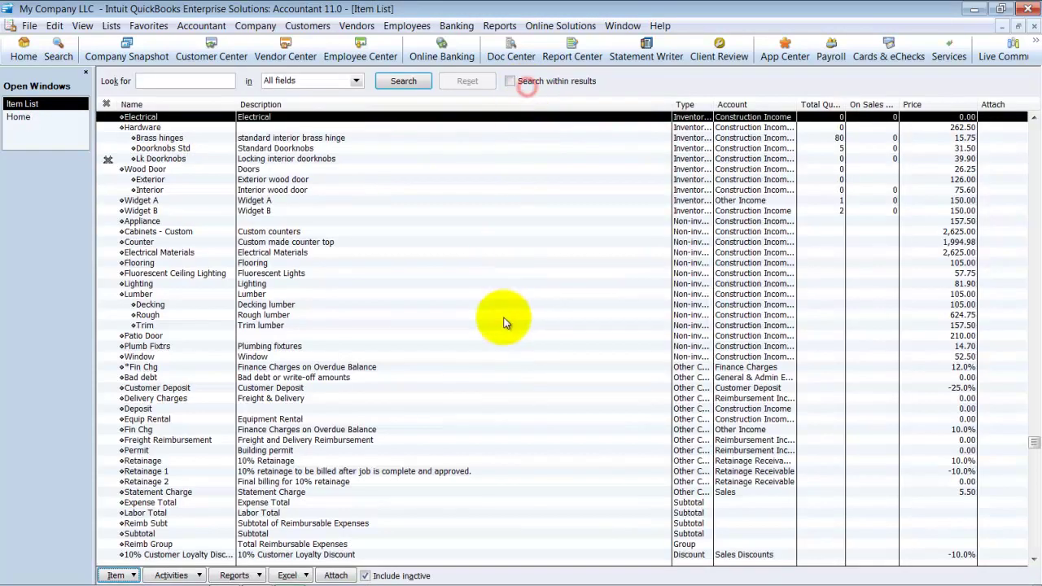
Check which item types the Deposit other-charge item can be changed to, keeping its current type
{"action": "left_click", "coordinate": [209, 410]}
{"action": "double_click", "coordinate": [209, 411]}
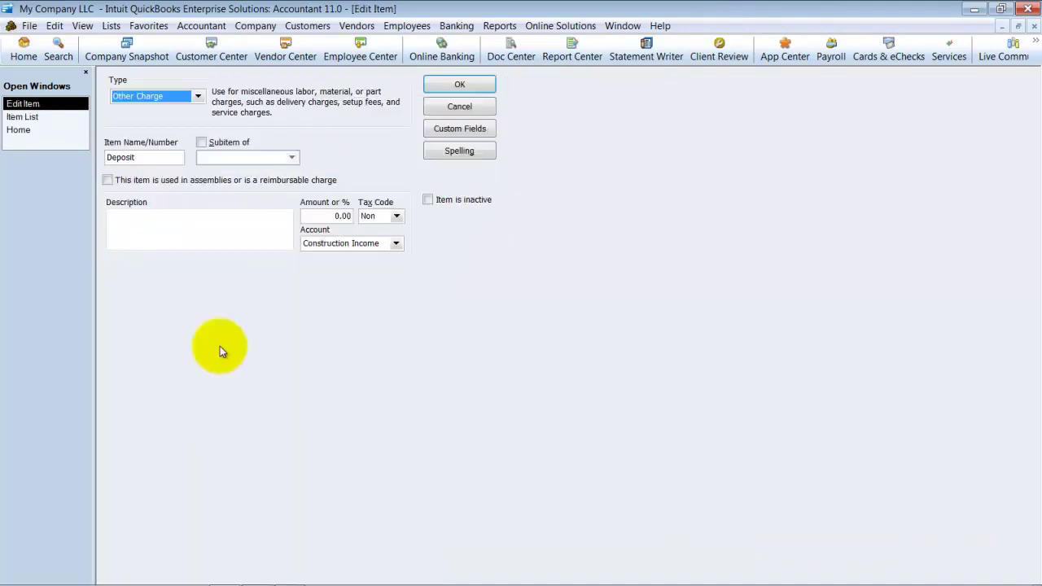
{"action": "left_click", "coordinate": [196, 96]}
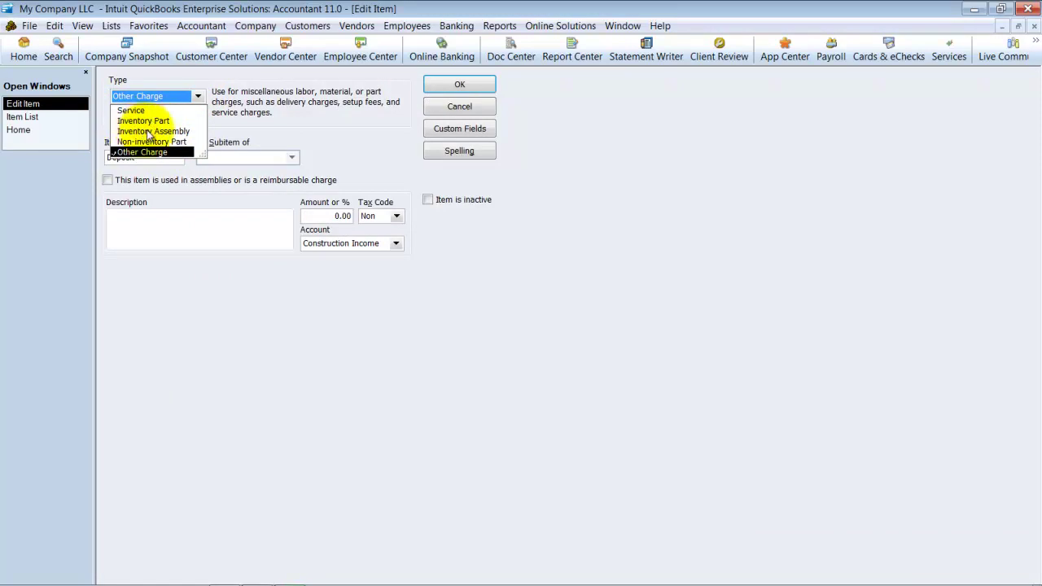
{"action": "left_click", "coordinate": [478, 87]}
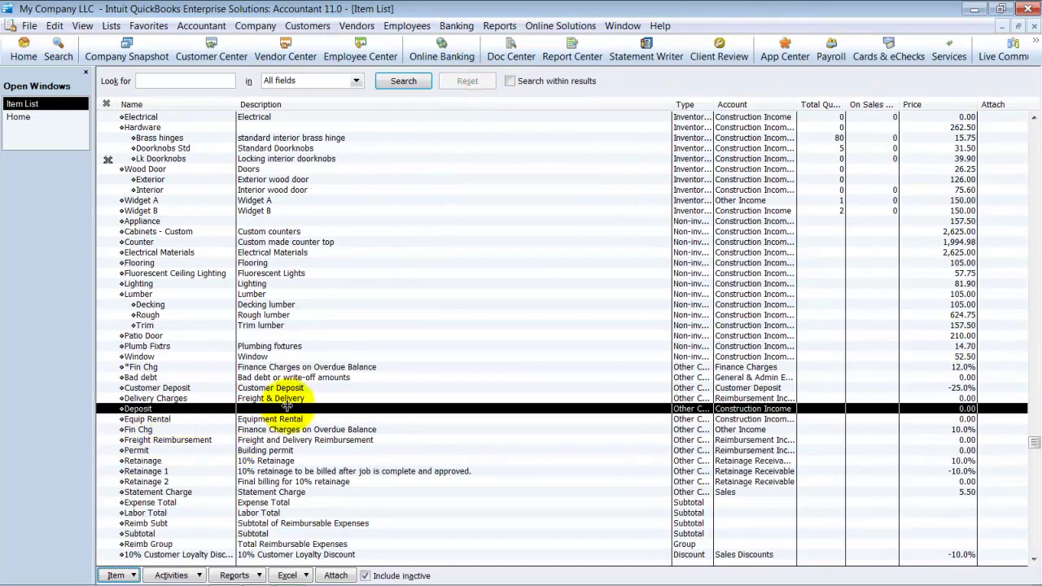
Widen the Type column to show full type names, and check the type options of the Counter non-inventory item
{"action": "double_click", "coordinate": [714, 104]}
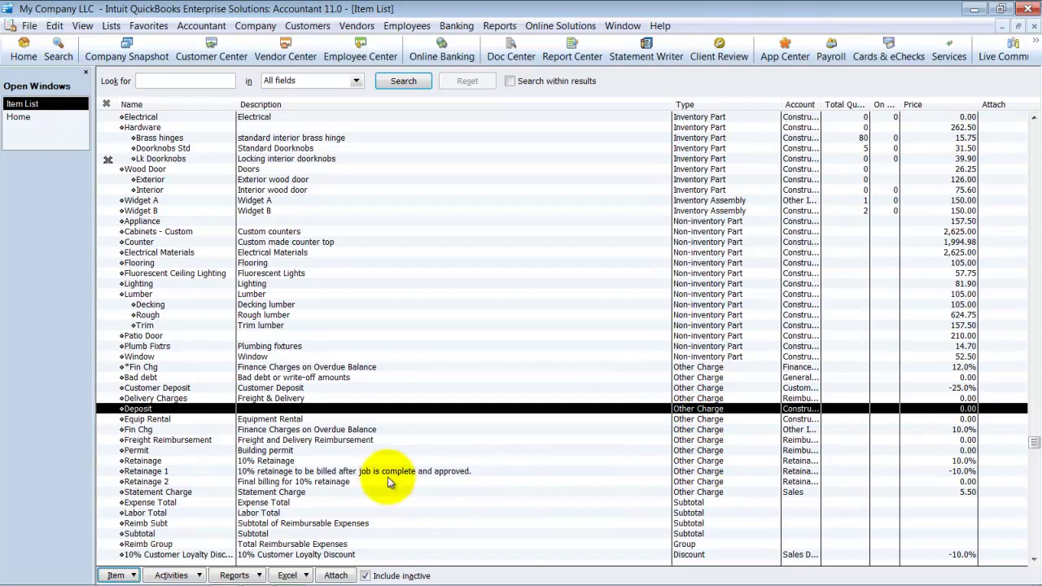
{"action": "double_click", "coordinate": [692, 241]}
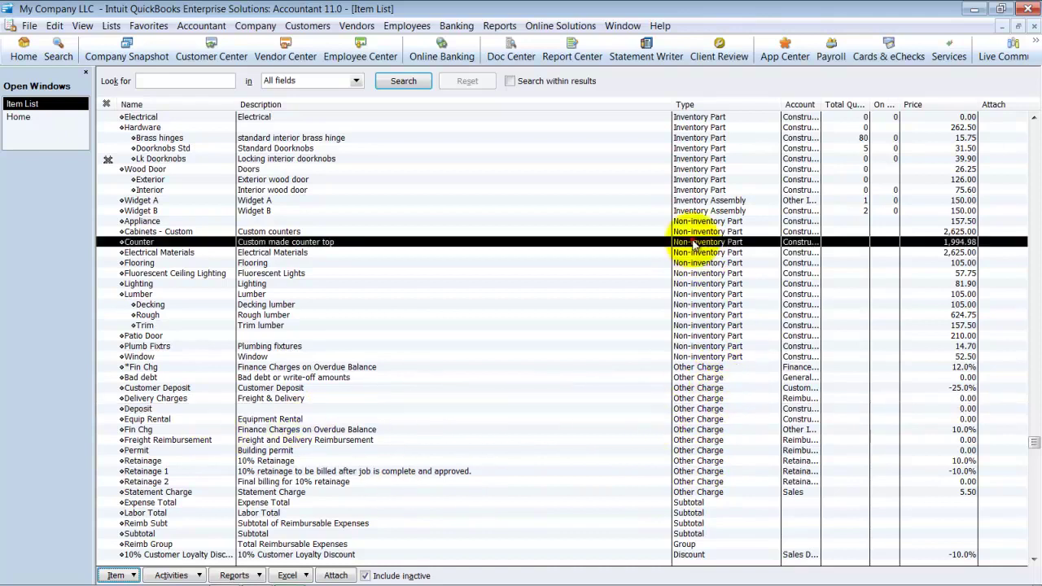
{"action": "left_click", "coordinate": [197, 96]}
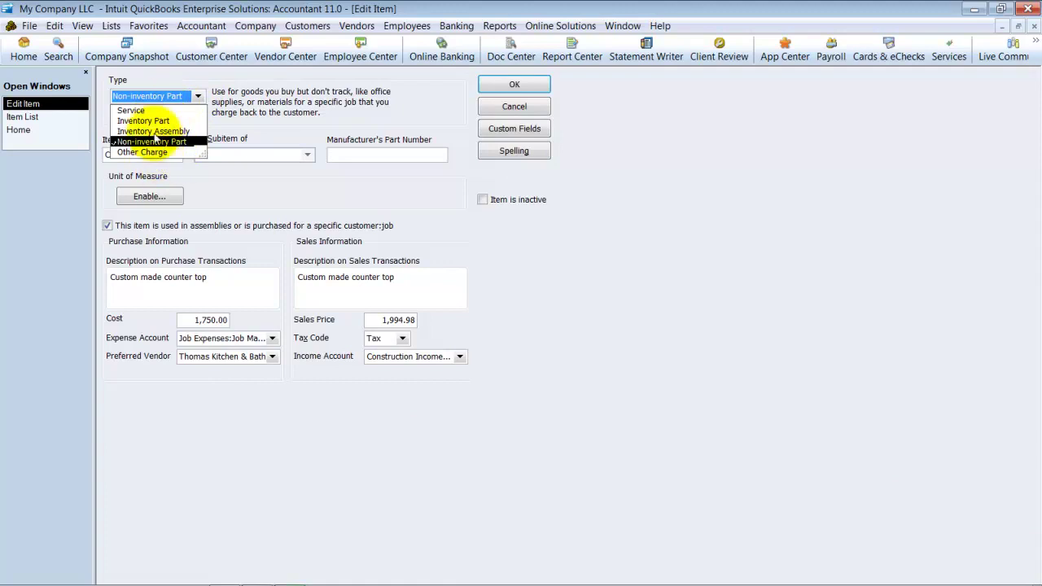
{"action": "left_click", "coordinate": [491, 93]}
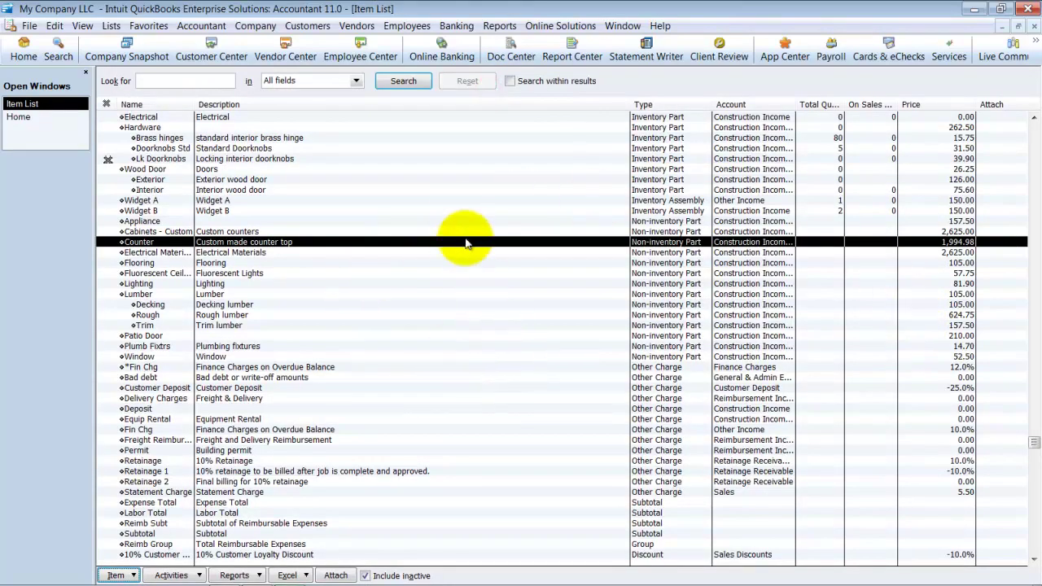
Run a QuickReport on the inactive Electrical. service item under Subs and open its invoice dated 03/23/2011
{"action": "scroll", "coordinate": [404, 281], "scroll_direction": "up", "scroll_amount": 6}
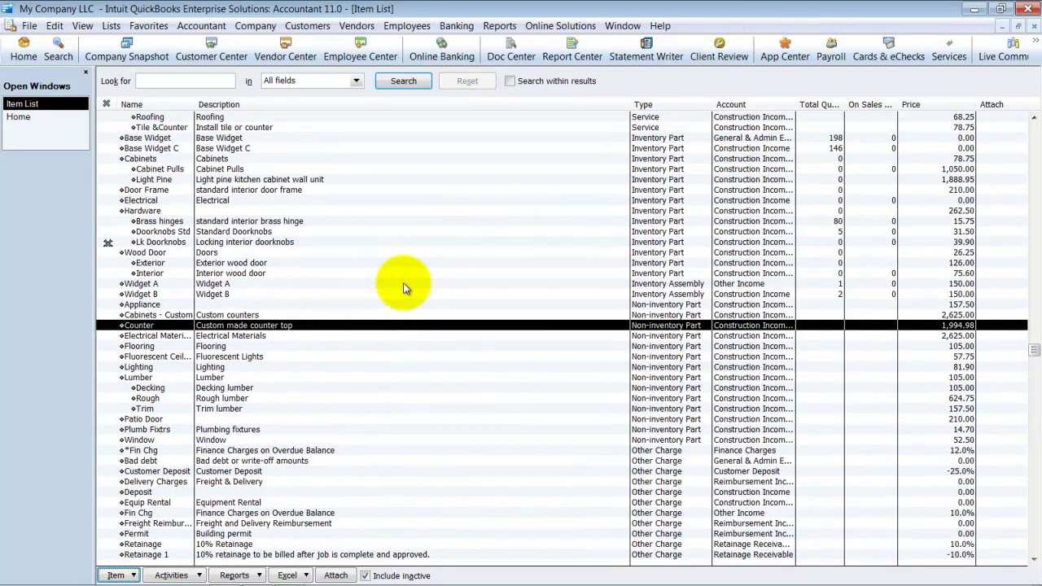
{"action": "scroll", "coordinate": [403, 285], "scroll_direction": "up", "scroll_amount": 3}
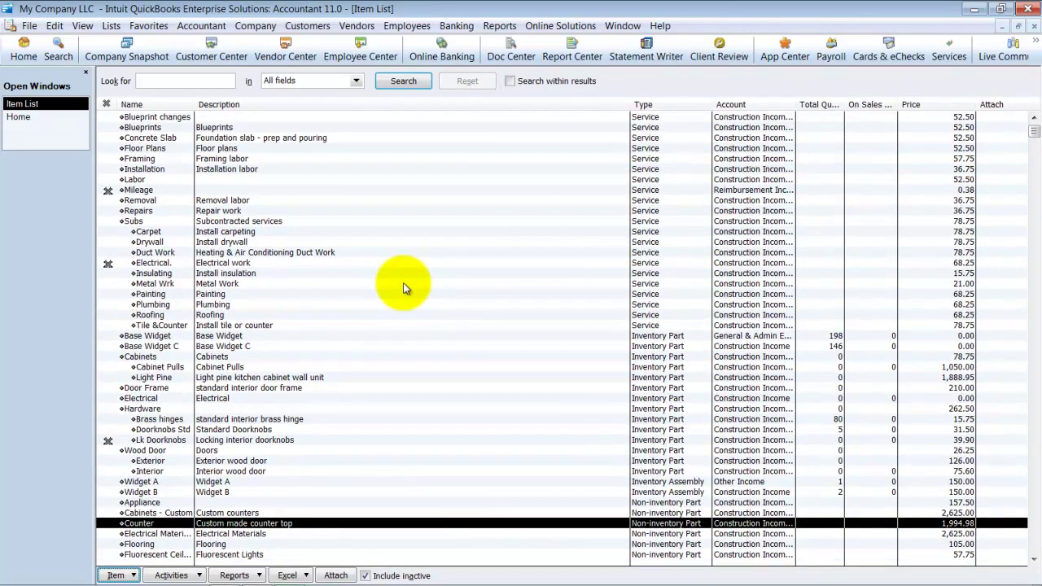
{"action": "left_click", "coordinate": [152, 263]}
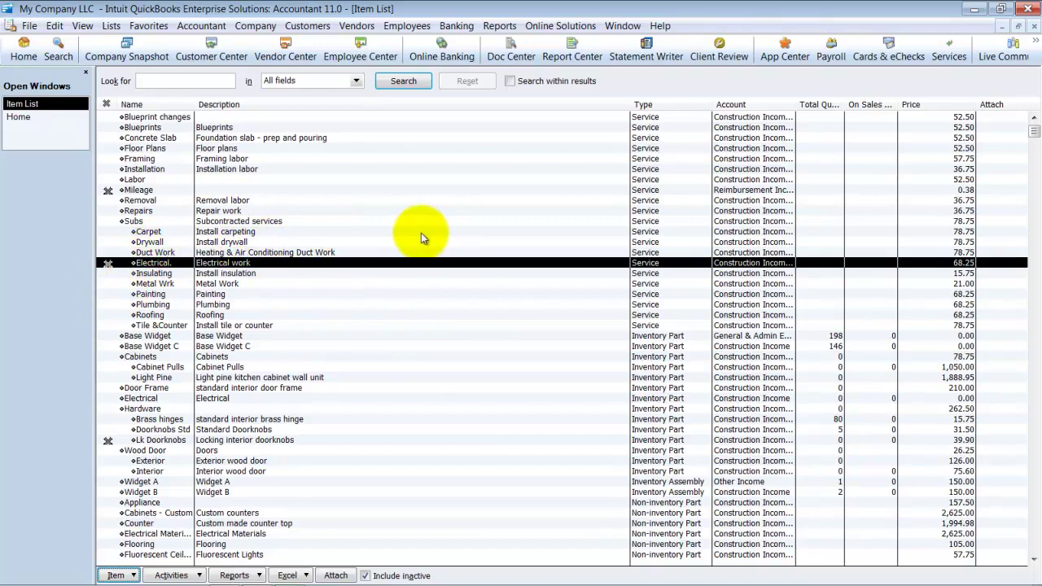
{"action": "key", "text": "ctrl+q"}
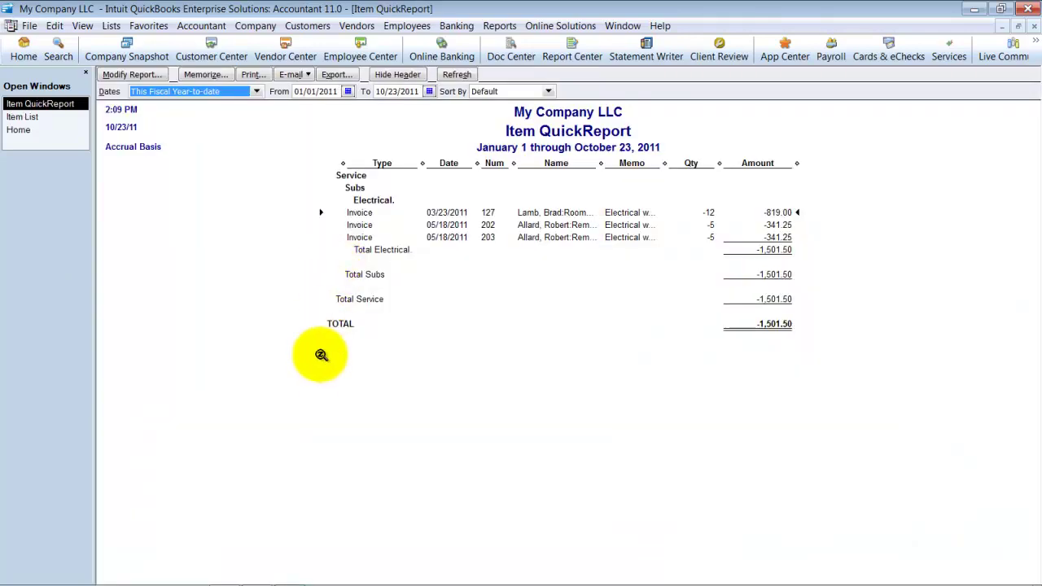
{"action": "left_click", "coordinate": [440, 211]}
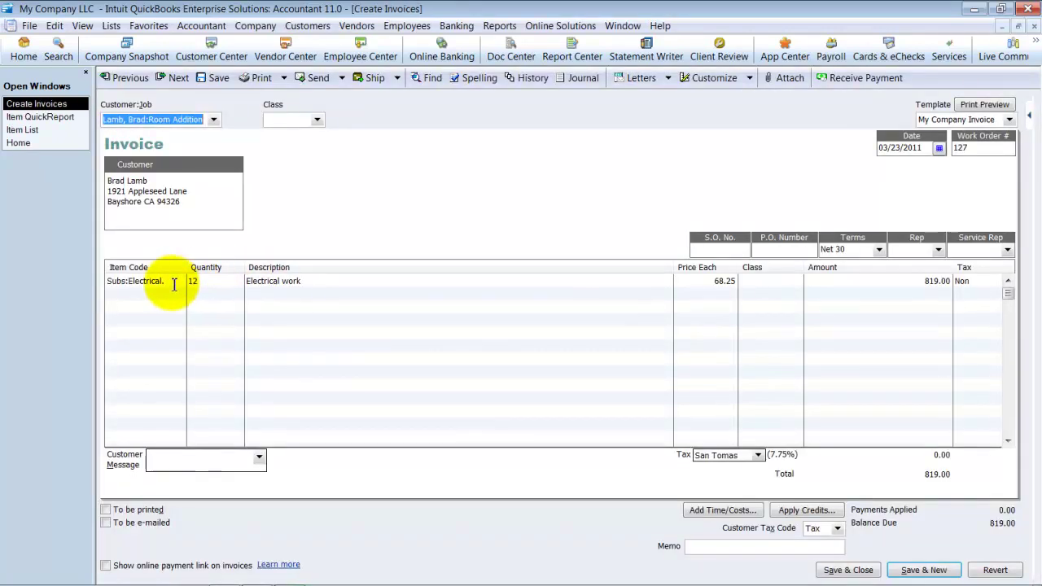
Replace the Subs:Electrical. service item on the invoice line with the Electrical inventory part, acknowledging the quantity warnings
{"action": "left_click", "coordinate": [171, 281]}
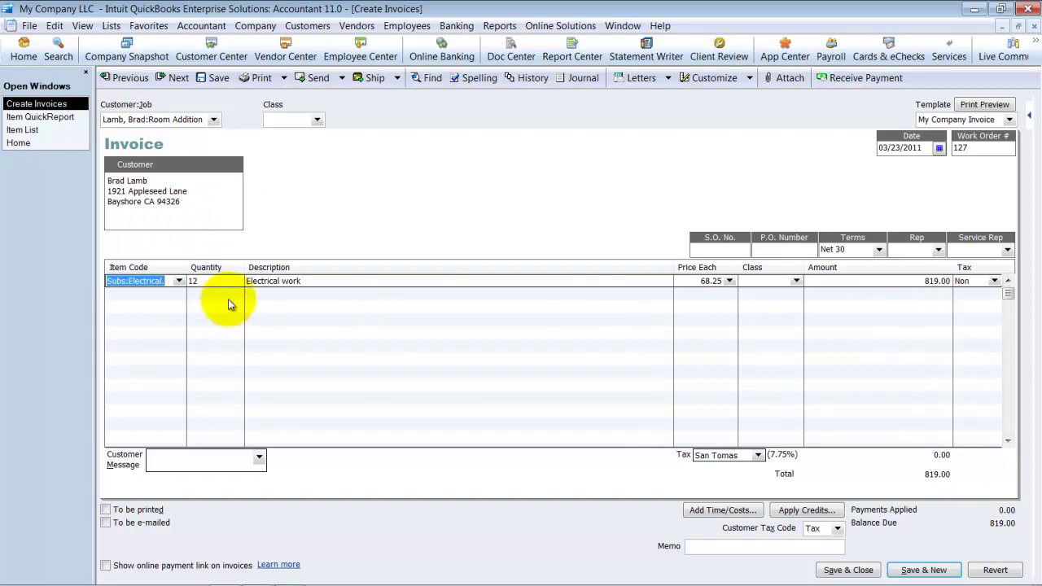
{"action": "left_click", "coordinate": [179, 281]}
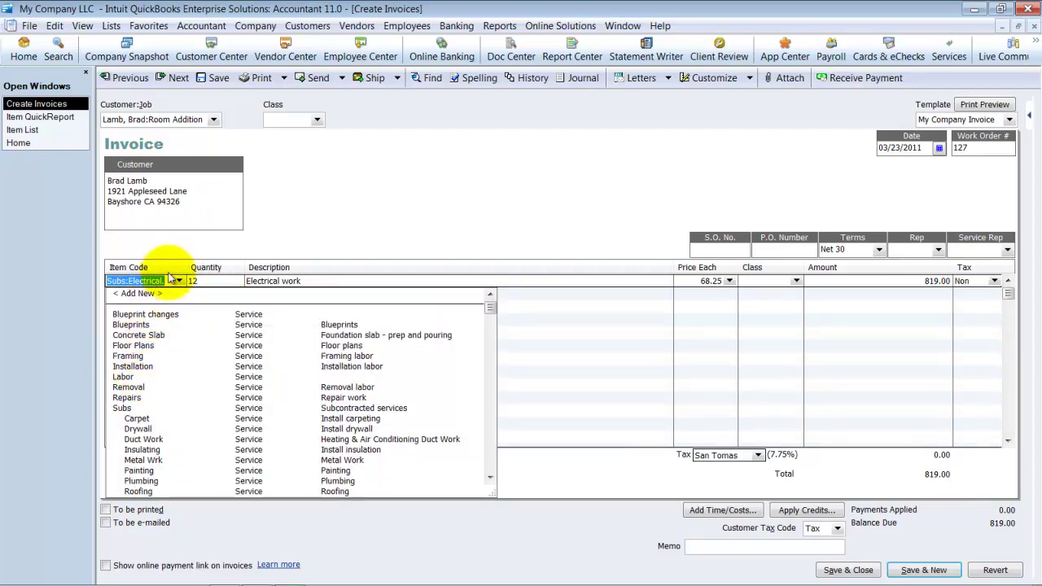
{"action": "type", "text": "Ele"}
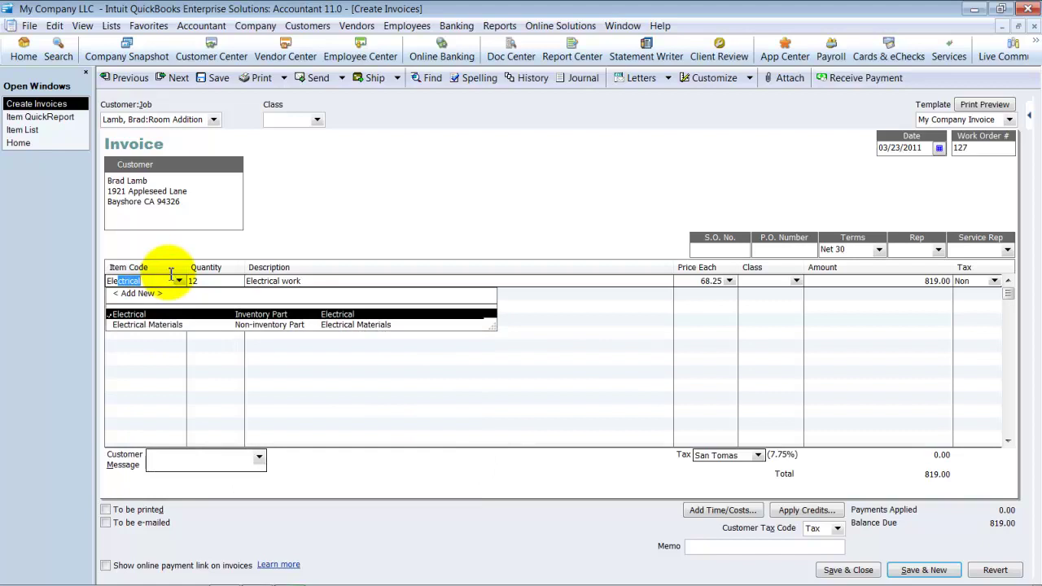
{"action": "key", "text": "Tab"}
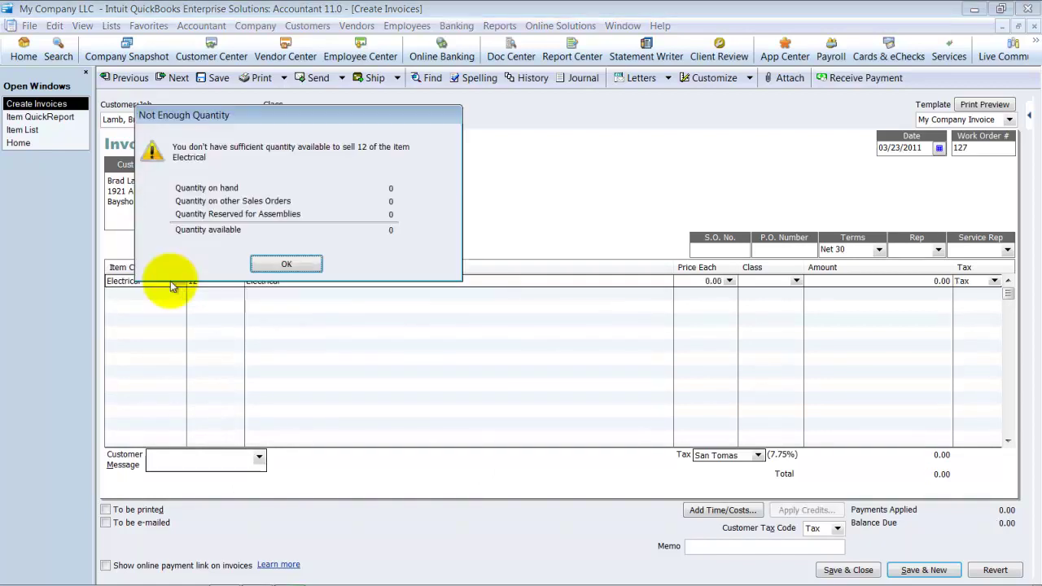
{"action": "left_click", "coordinate": [286, 264]}
{"action": "left_click", "coordinate": [607, 284]}
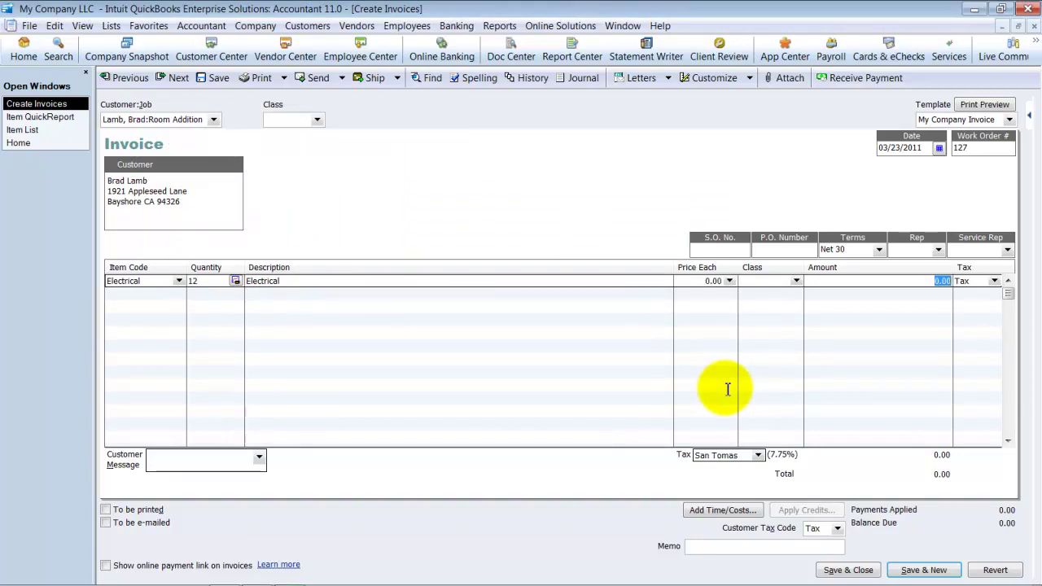
Set the Electrical line's amount to 819.00 and its tax code to Non, and save the changed invoice despite its past date
{"action": "key", "text": "Tab"}
{"action": "key", "text": "Tab"}
{"action": "key", "text": "Tab"}
{"action": "key", "text": "Tab"}
{"action": "key", "text": "Tab"}
{"action": "key", "text": "Tab"}
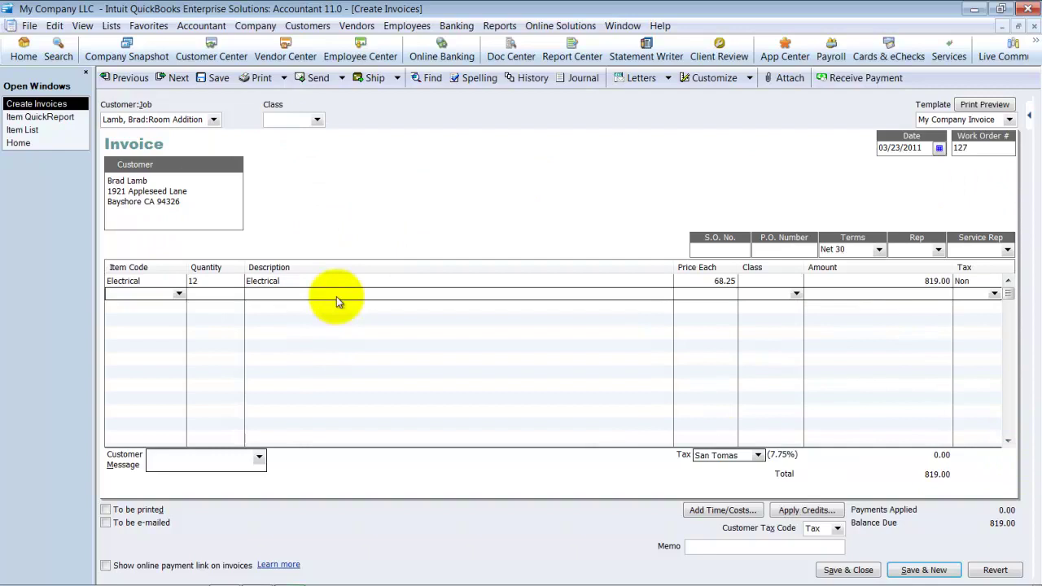
{"action": "left_click", "coordinate": [847, 570]}
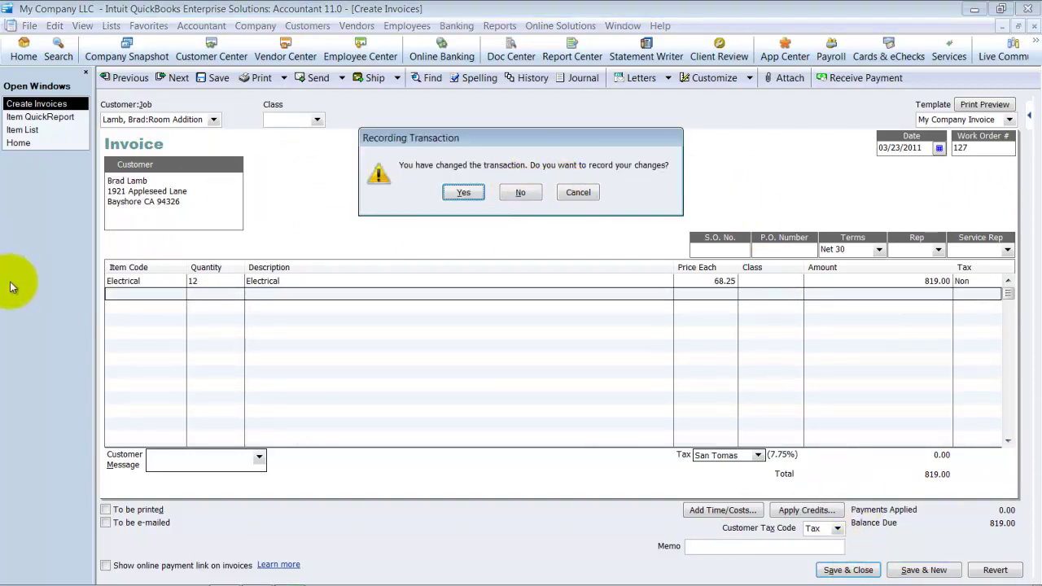
{"action": "left_click", "coordinate": [463, 192]}
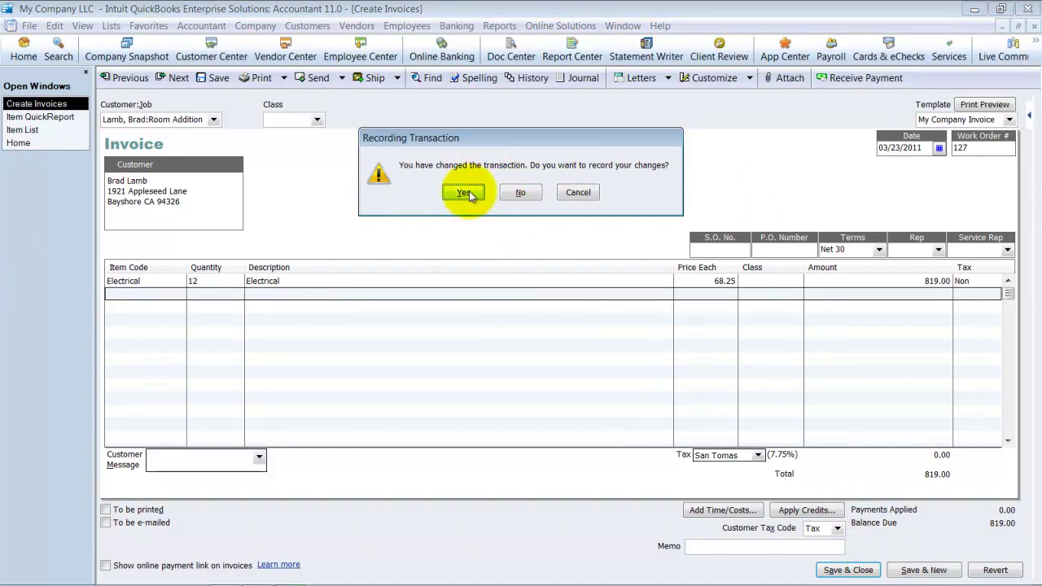
{"action": "left_click", "coordinate": [494, 276]}
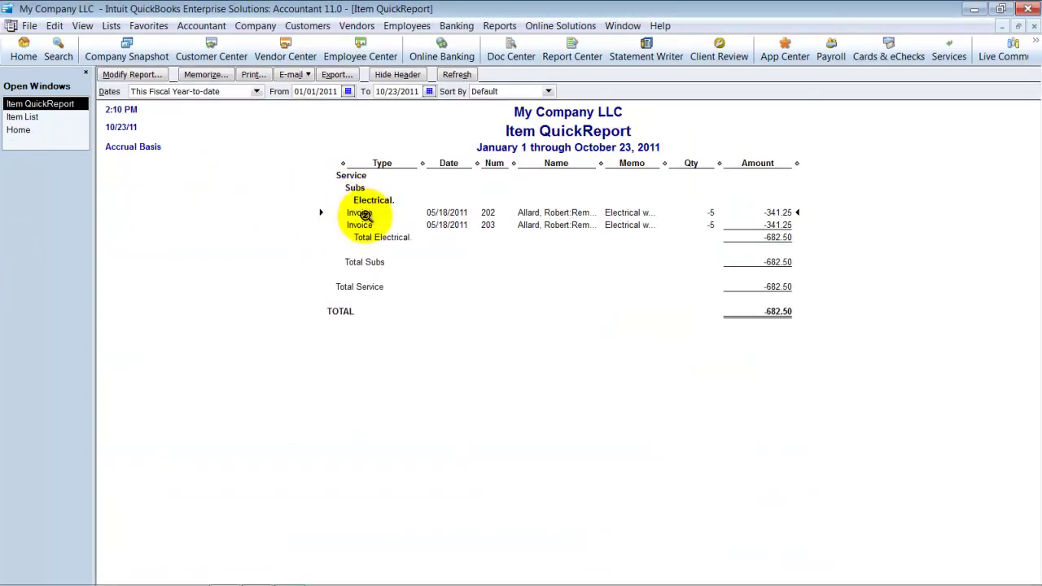
Open invoice 203 from the report and replace its Subs:Electrical. line item with the Electrical inventory part
{"action": "double_click", "coordinate": [361, 224]}
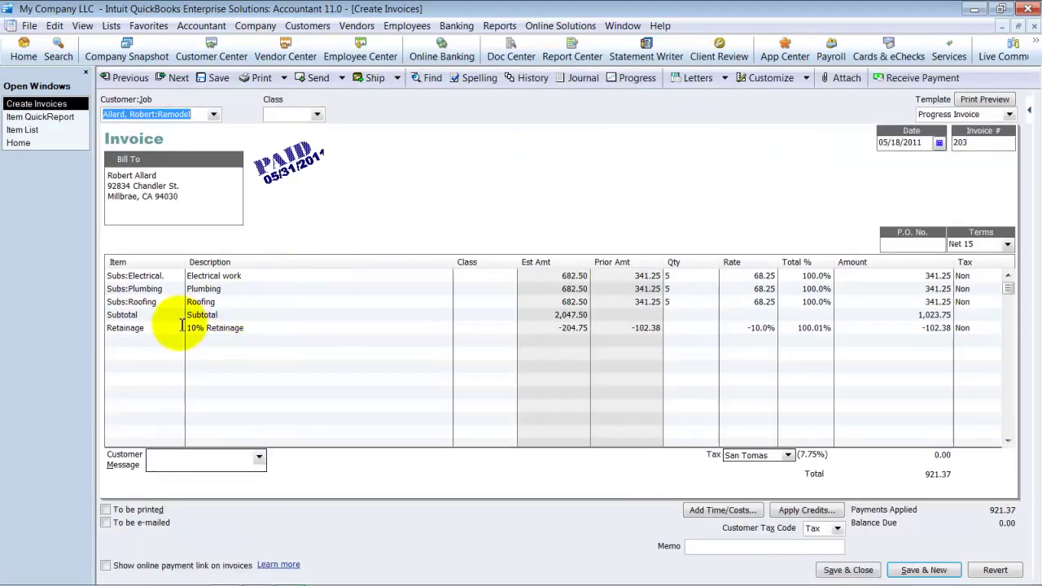
{"action": "left_click", "coordinate": [171, 276]}
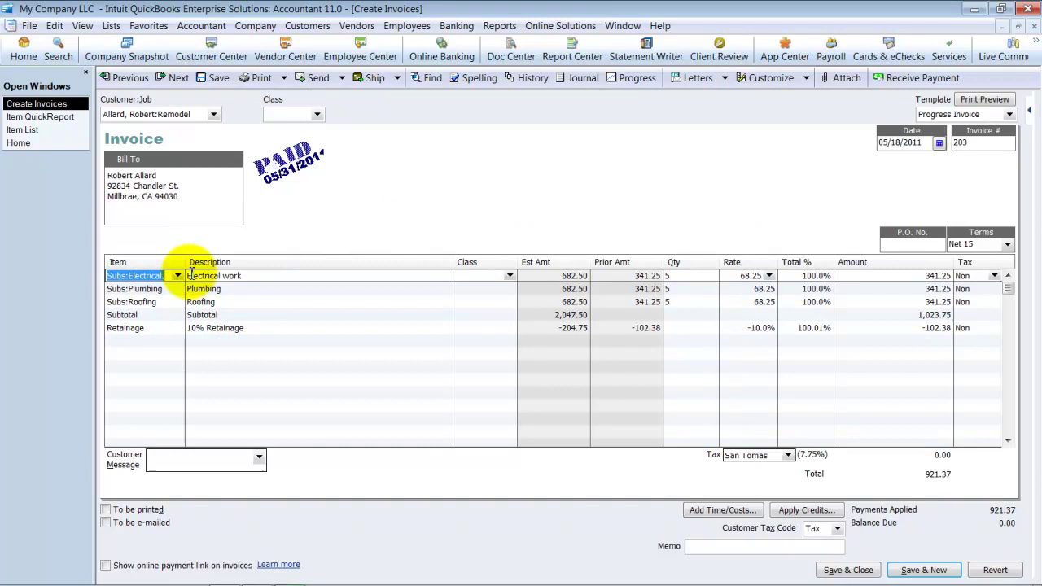
{"action": "type", "text": "Electrical"}
{"action": "key", "text": "Tab"}
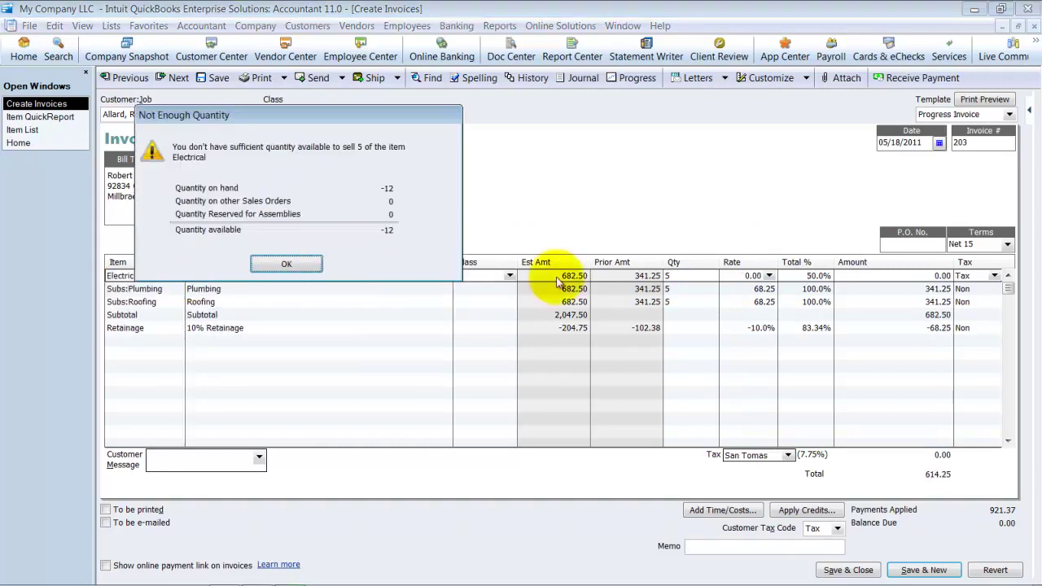
{"action": "left_click", "coordinate": [286, 263]}
{"action": "left_click", "coordinate": [562, 283]}
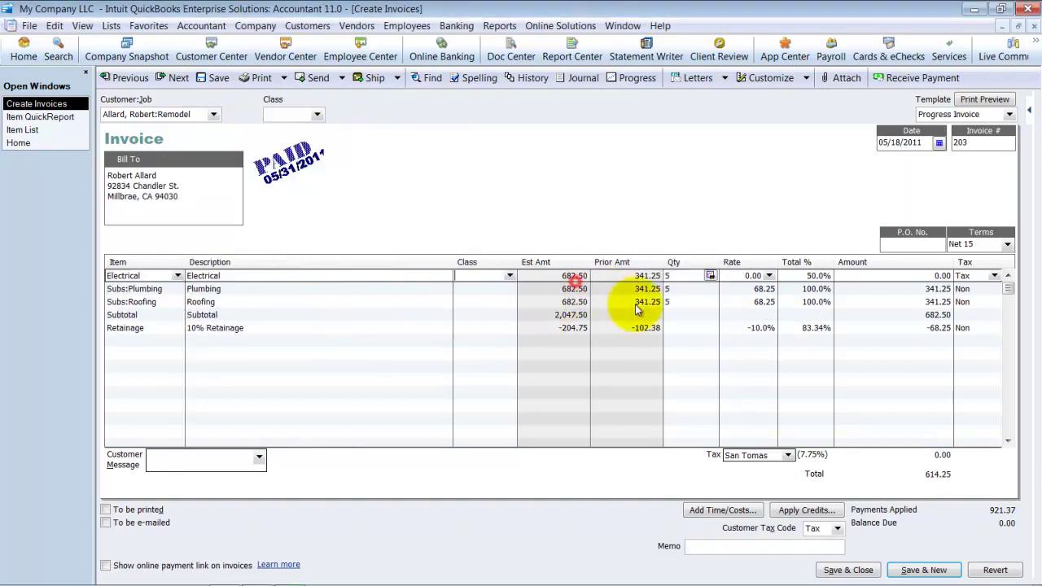
Set the Electrical line on invoice 203 to an amount of 341.25 with tax code Non, and save the invoice
{"action": "key", "text": "Tab"}
{"action": "key", "text": "Tab"}
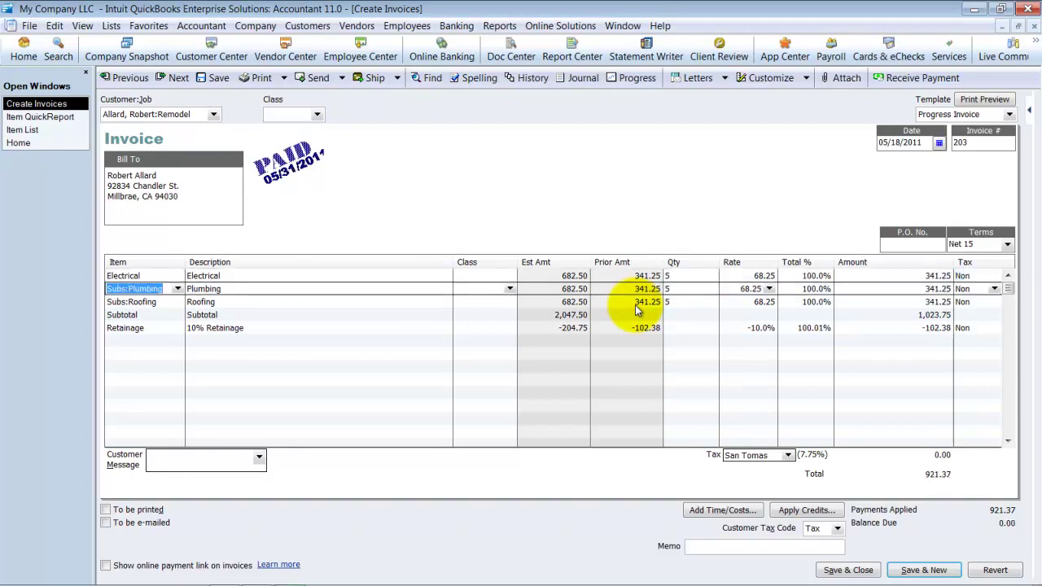
{"action": "left_click", "coordinate": [848, 569]}
{"action": "key", "text": "Return"}
{"action": "key", "text": "Return"}
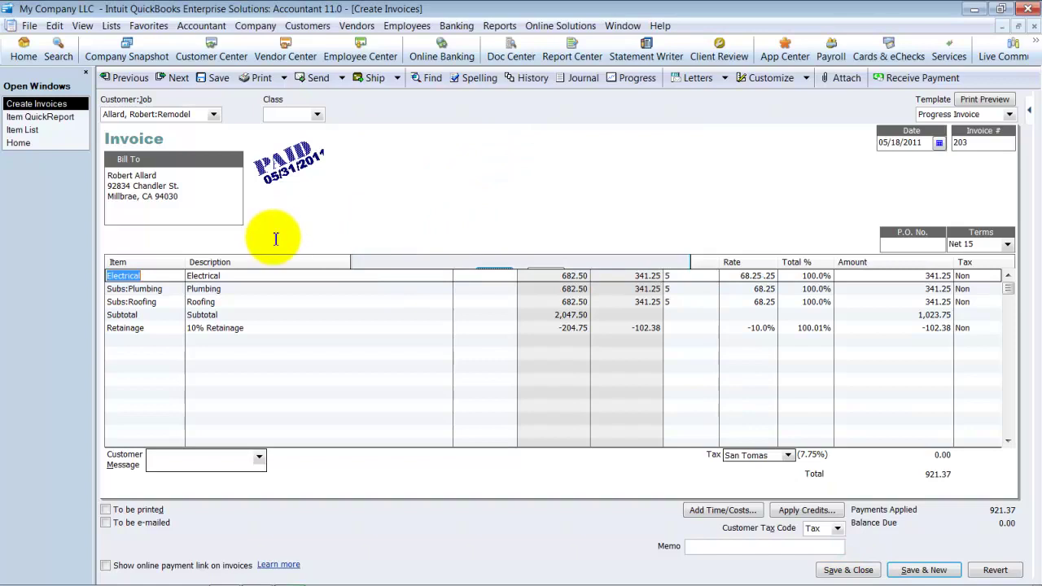
{"action": "left_click", "coordinate": [649, 410]}
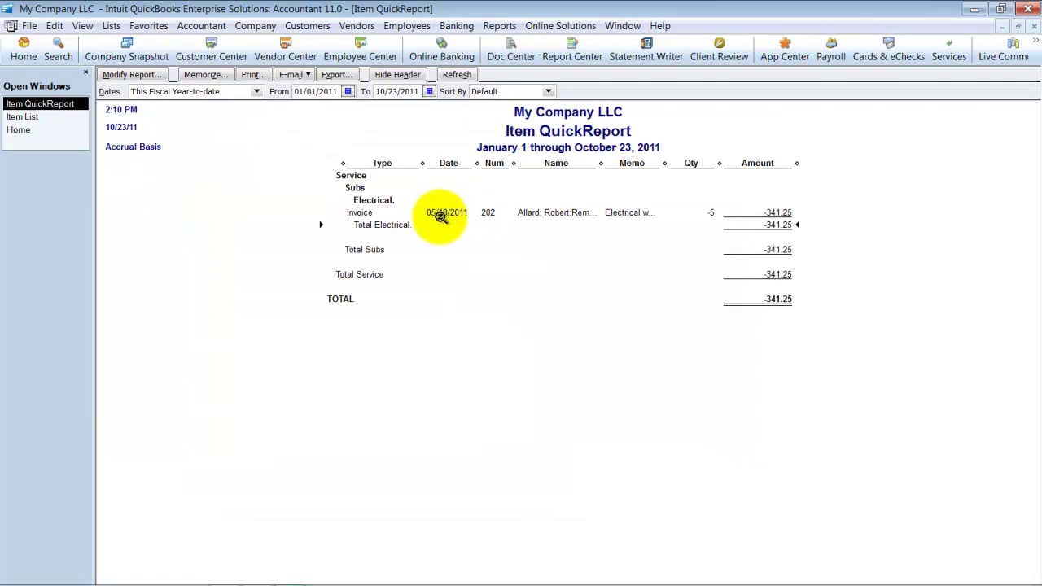
Open the remaining invoice 202 and replace its Subs:Electrical. line item with the Electrical inventory part
{"action": "left_click", "coordinate": [443, 213]}
{"action": "double_click", "coordinate": [444, 213]}
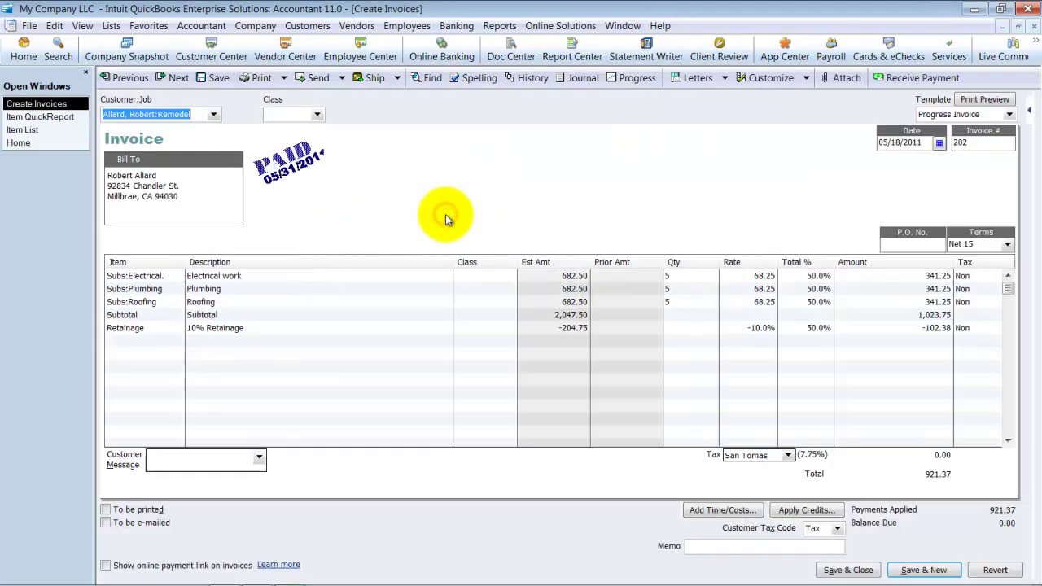
{"action": "left_click", "coordinate": [174, 275]}
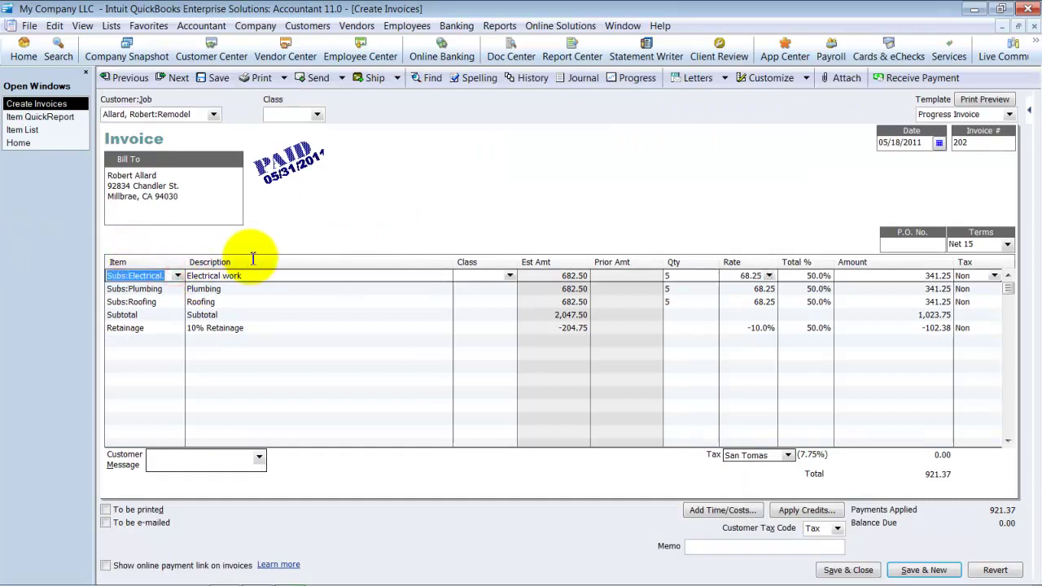
{"action": "type", "text": "Ele"}
{"action": "key", "text": "Tab"}
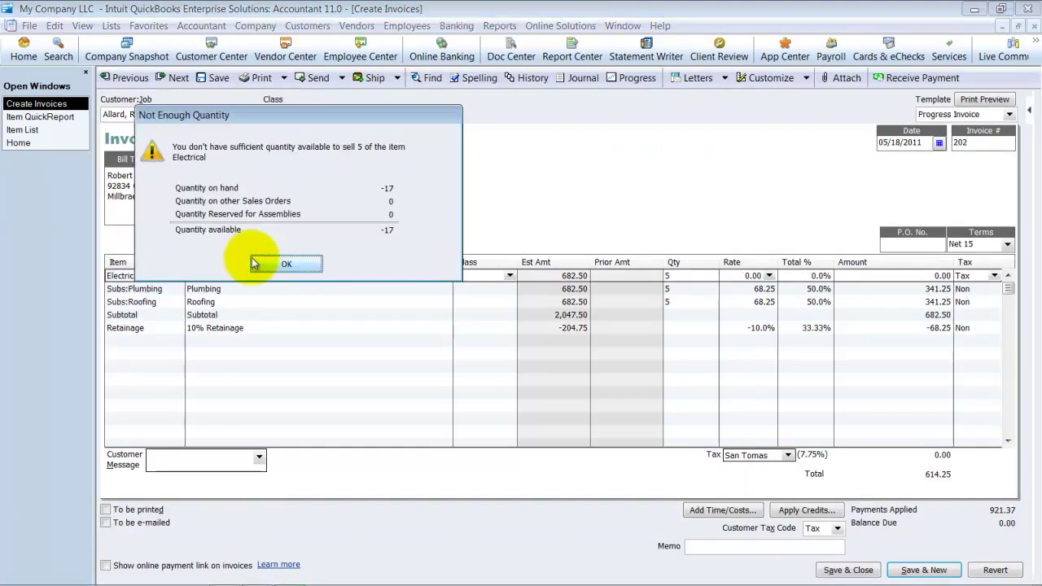
{"action": "left_click", "coordinate": [298, 265]}
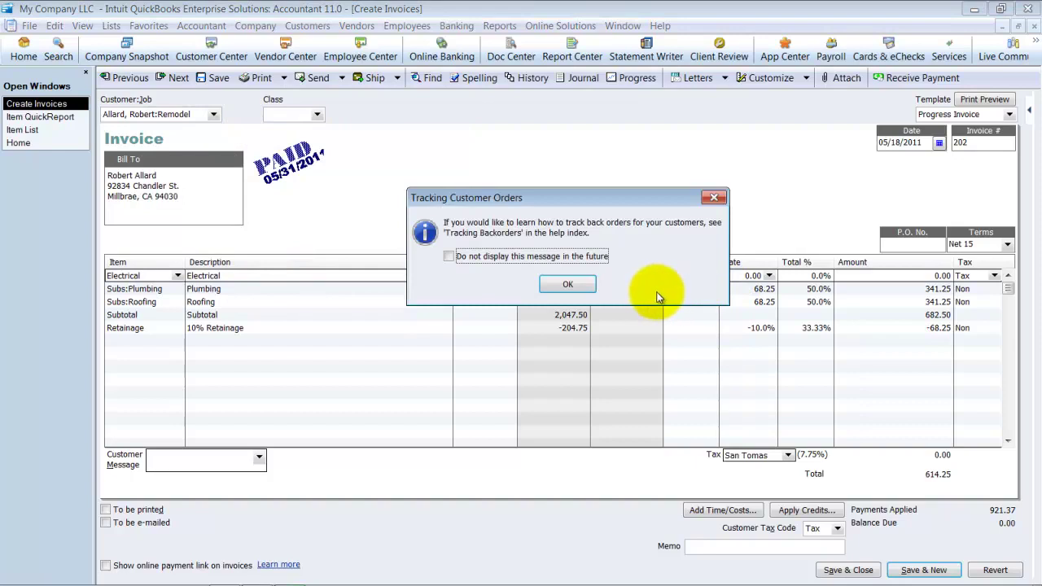
{"action": "left_click", "coordinate": [569, 285]}
Set the Electrical line on invoice 202 to an amount of 341.25 with tax code Non, and save the invoice
{"action": "key", "text": "Tab"}
{"action": "key", "text": "Tab"}
{"action": "key", "text": "Tab"}
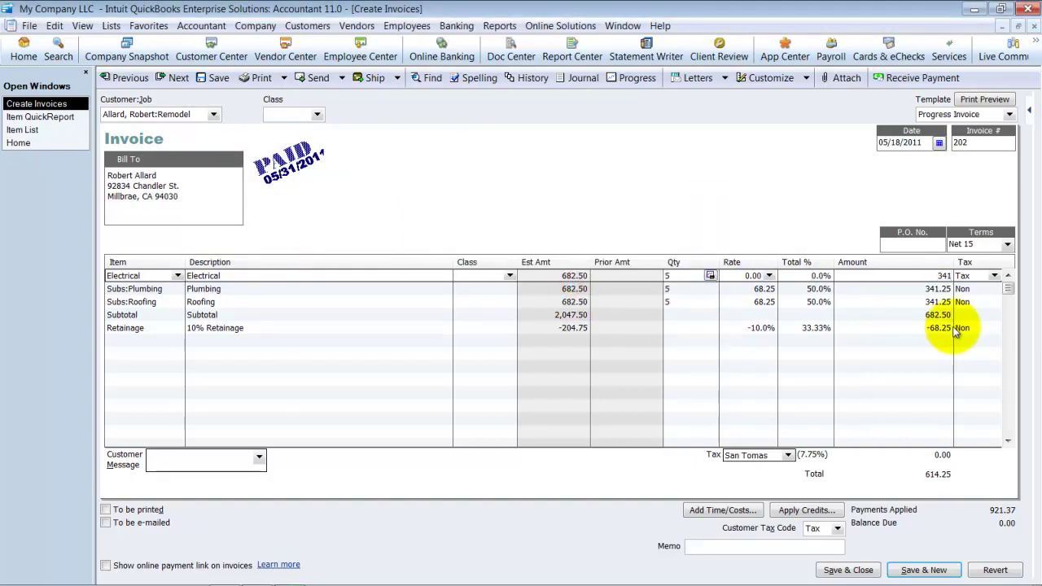
{"action": "key", "text": "Tab"}
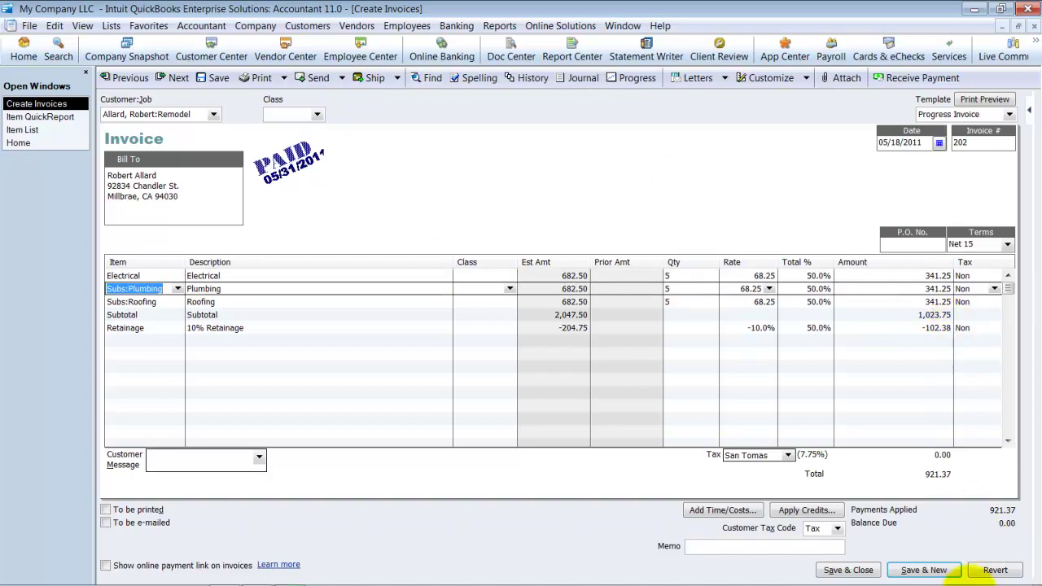
{"action": "left_click", "coordinate": [851, 568]}
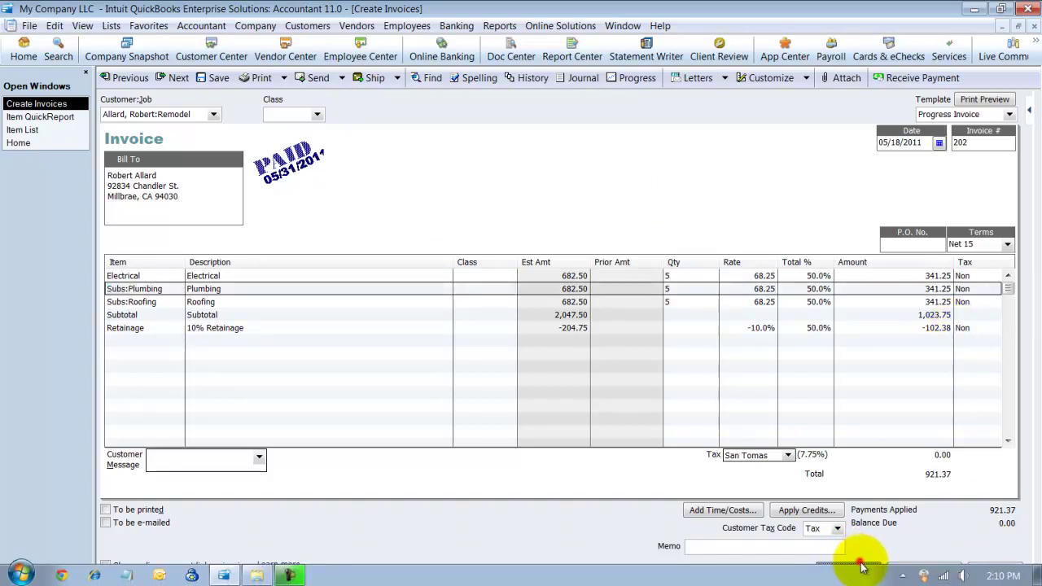
{"action": "left_click", "coordinate": [462, 203]}
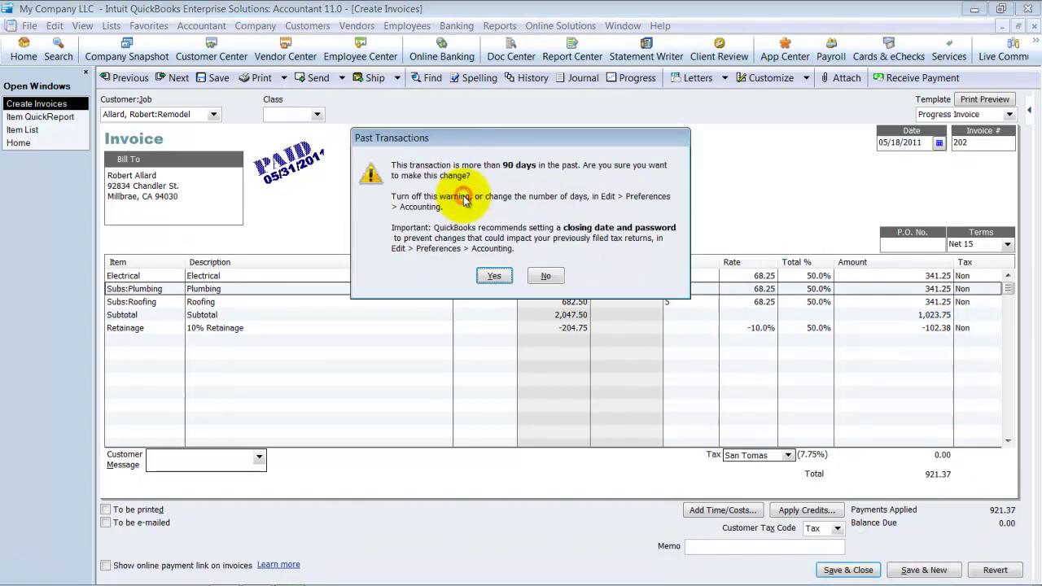
{"action": "left_click", "coordinate": [492, 276]}
{"action": "left_click", "coordinate": [648, 412]}
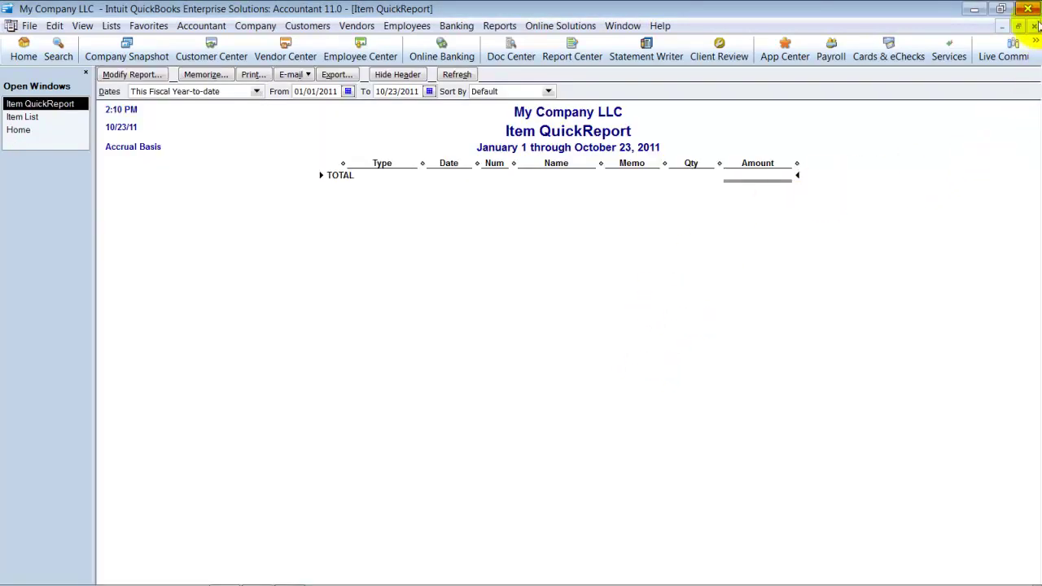
Close the report and try to delete the inactive Electrical. service item from the Item List
{"action": "left_click", "coordinate": [1034, 26]}
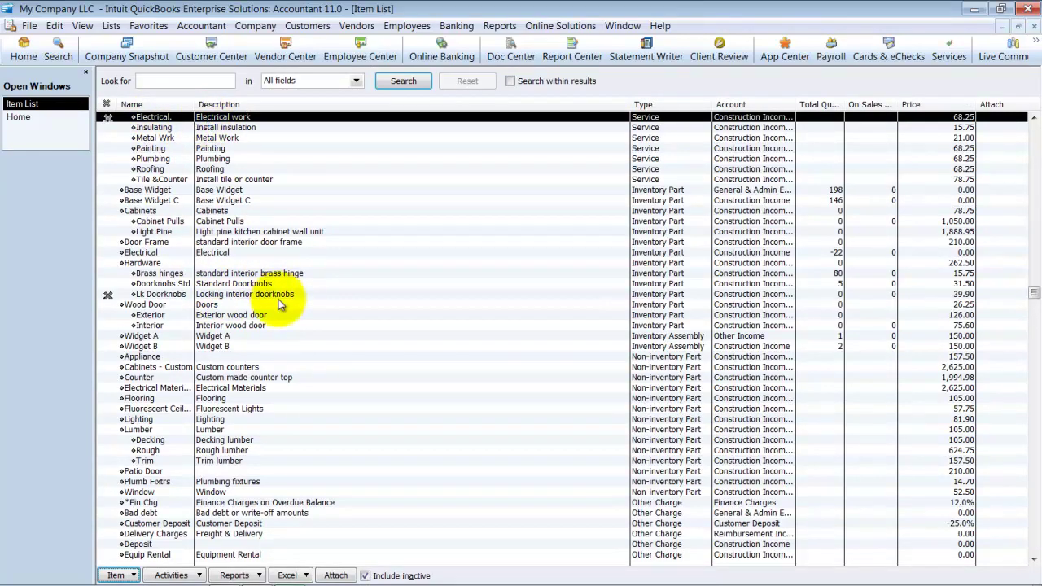
{"action": "key", "text": "ctrl+d"}
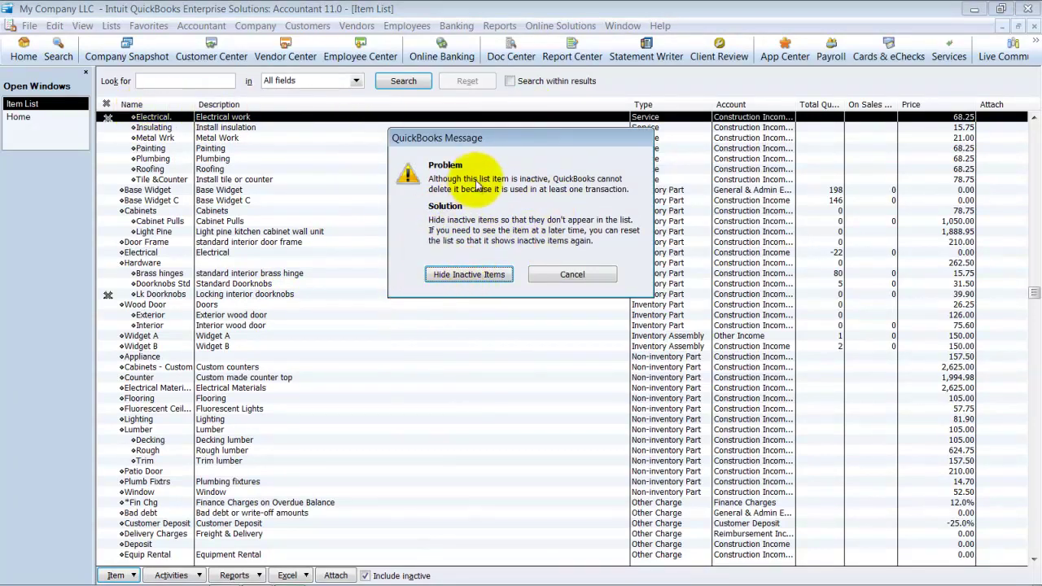
{"action": "left_click", "coordinate": [568, 275]}
Run a QuickReport on the inactive Electrical. service item with the date range set to All
{"action": "left_click", "coordinate": [243, 118]}
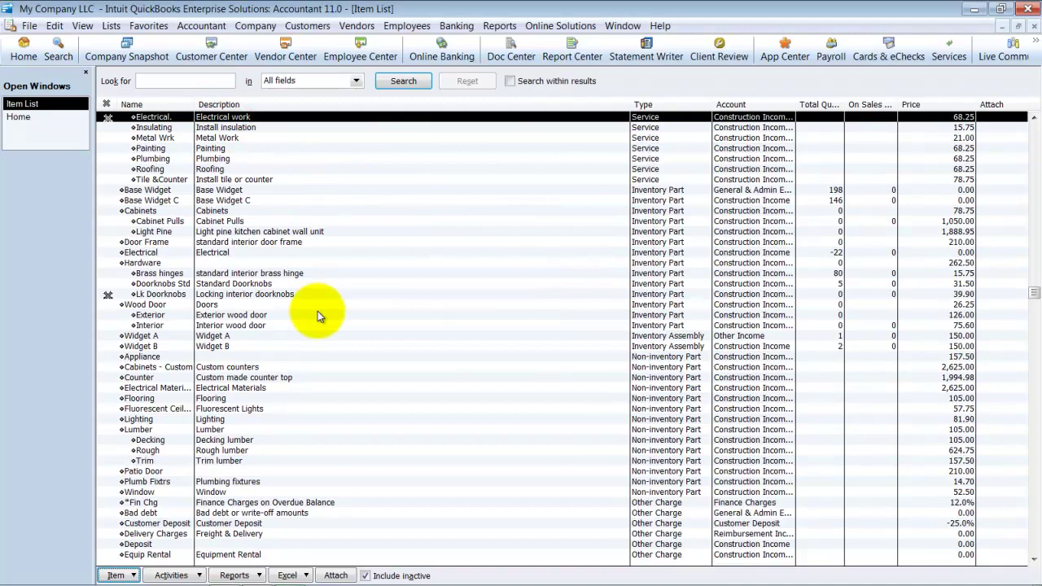
{"action": "key", "text": "ctrl+q"}
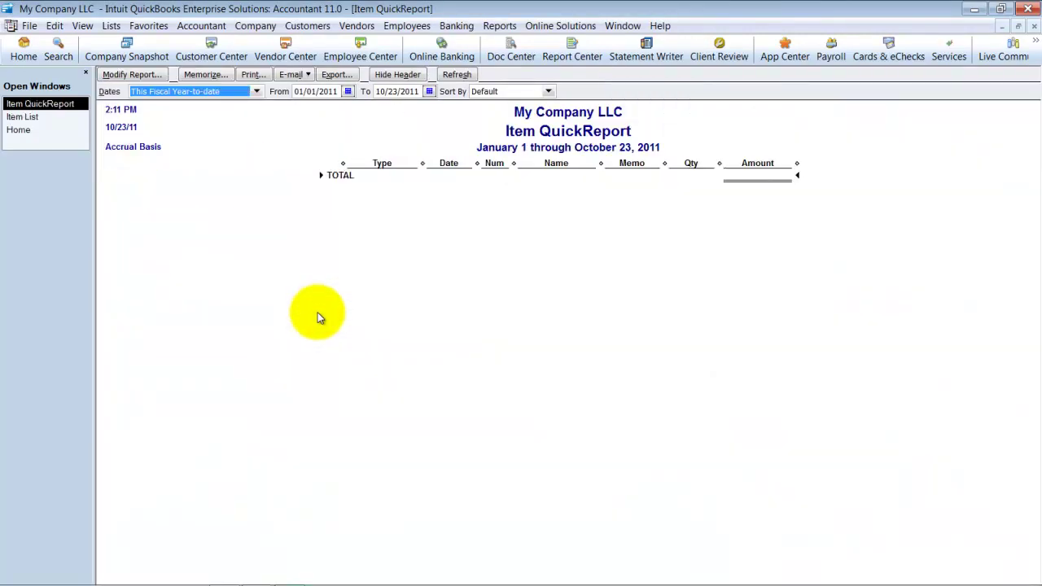
{"action": "key", "text": "a"}
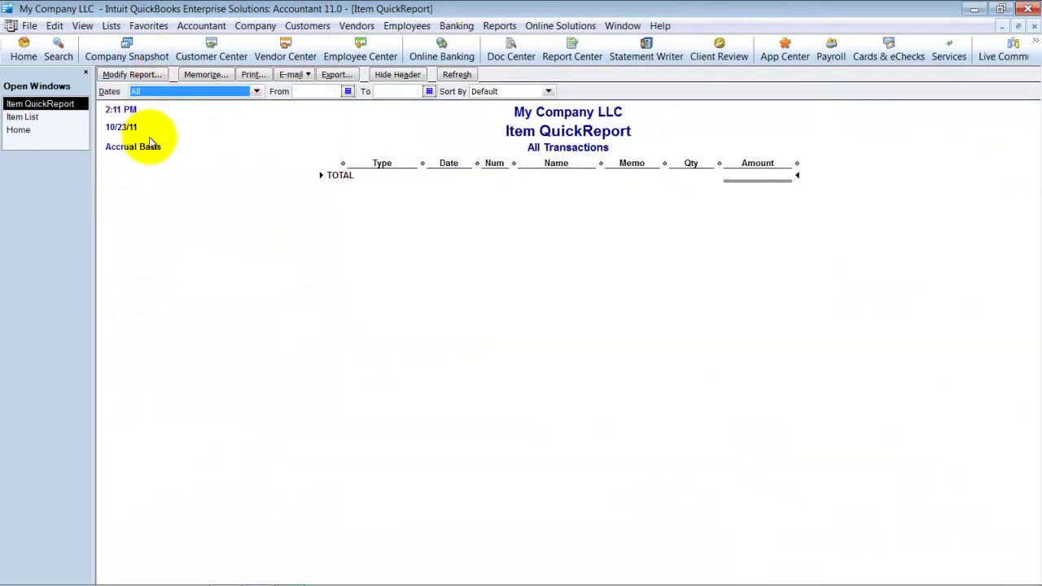
Filter the Item QuickReport by Posting Status set to Non-posting
{"action": "left_click", "coordinate": [134, 75]}
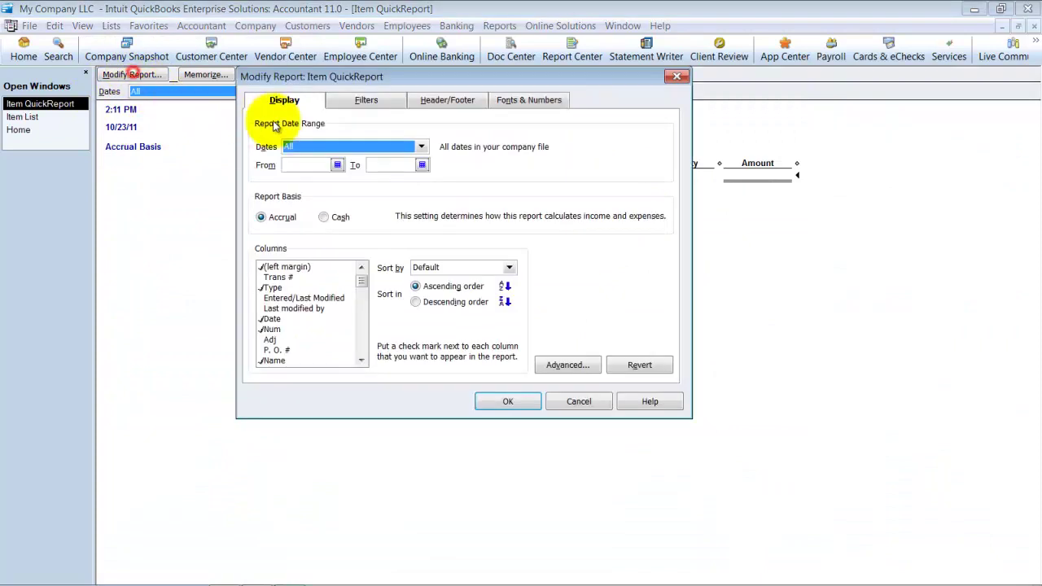
{"action": "left_click", "coordinate": [351, 100]}
{"action": "scroll", "coordinate": [321, 212], "scroll_direction": "down", "scroll_amount": 7}
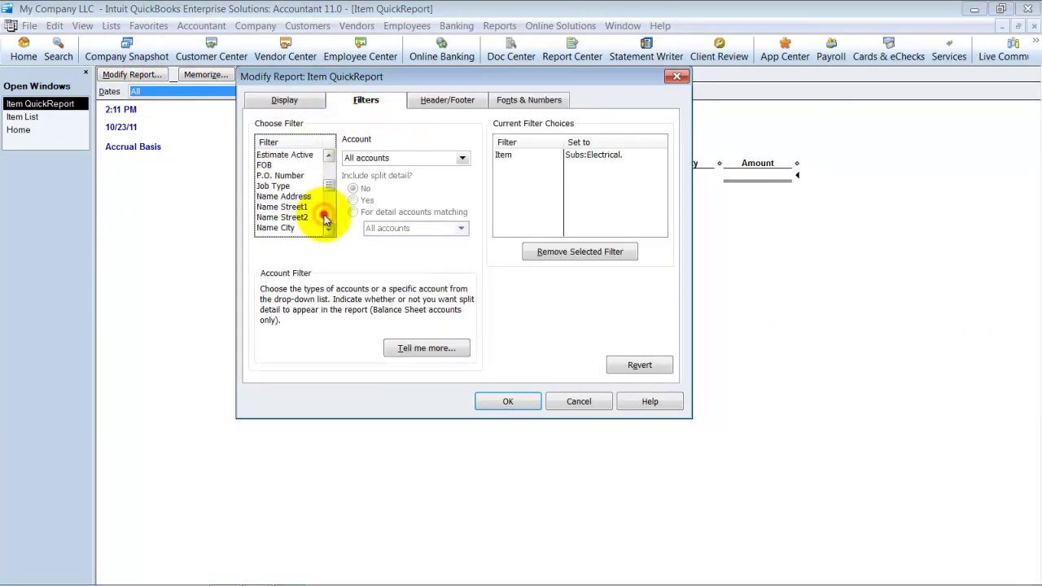
{"action": "scroll", "coordinate": [326, 221], "scroll_direction": "down", "scroll_amount": 3}
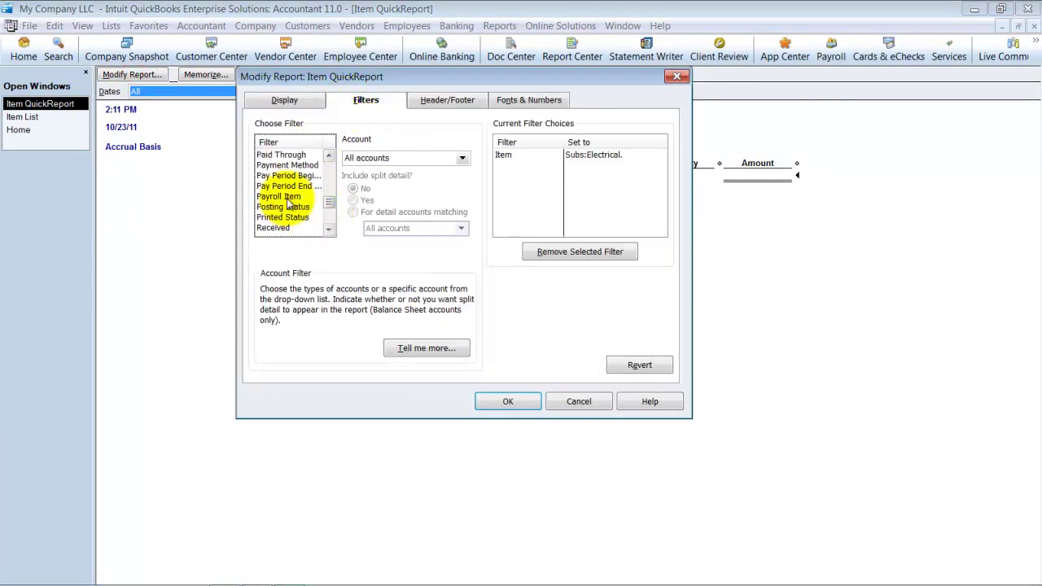
{"action": "left_click", "coordinate": [289, 207]}
{"action": "left_click", "coordinate": [345, 195]}
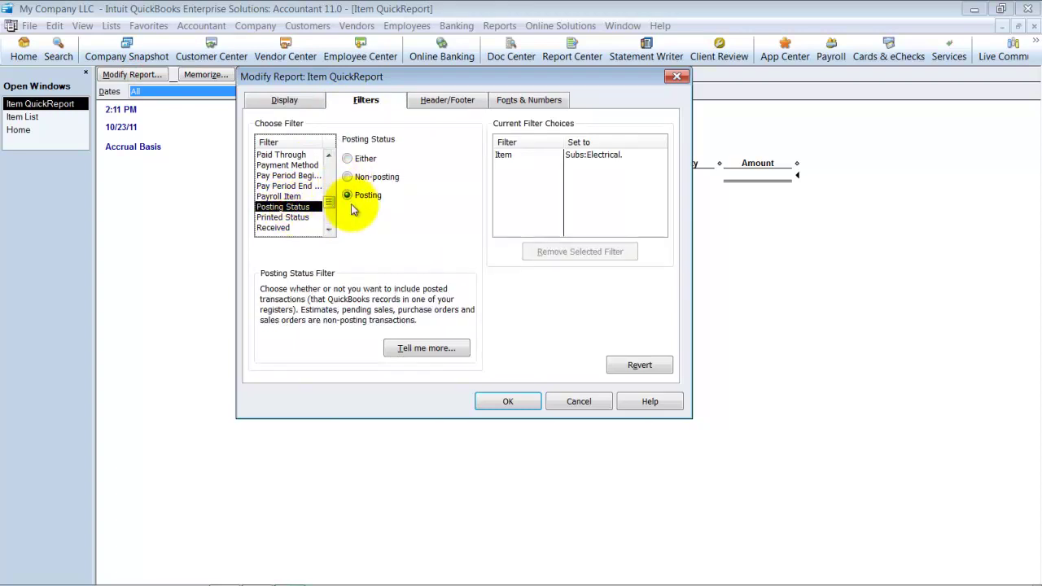
{"action": "left_click", "coordinate": [348, 177]}
{"action": "left_click", "coordinate": [507, 400]}
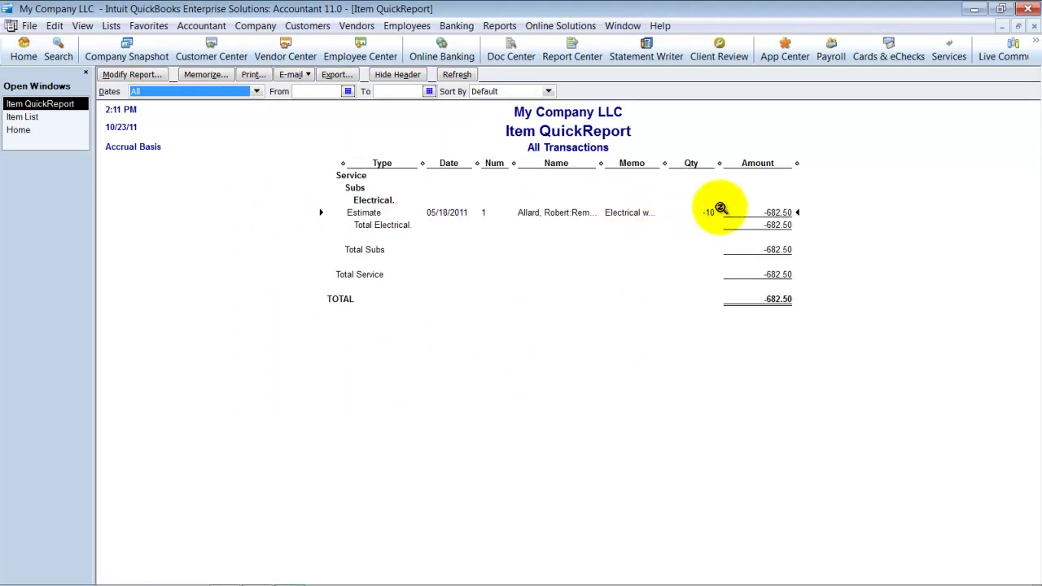
Open estimate 1 from the report and replace its Subs:Electrical. line item with the Electrical inventory part
{"action": "double_click", "coordinate": [551, 205]}
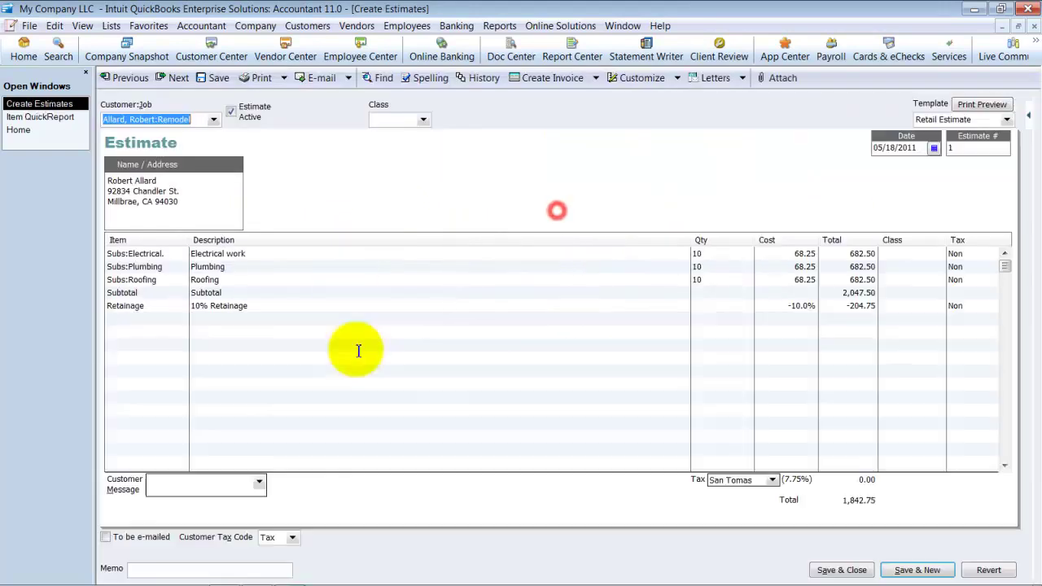
{"action": "left_click", "coordinate": [185, 253]}
{"action": "type", "text": "Ele"}
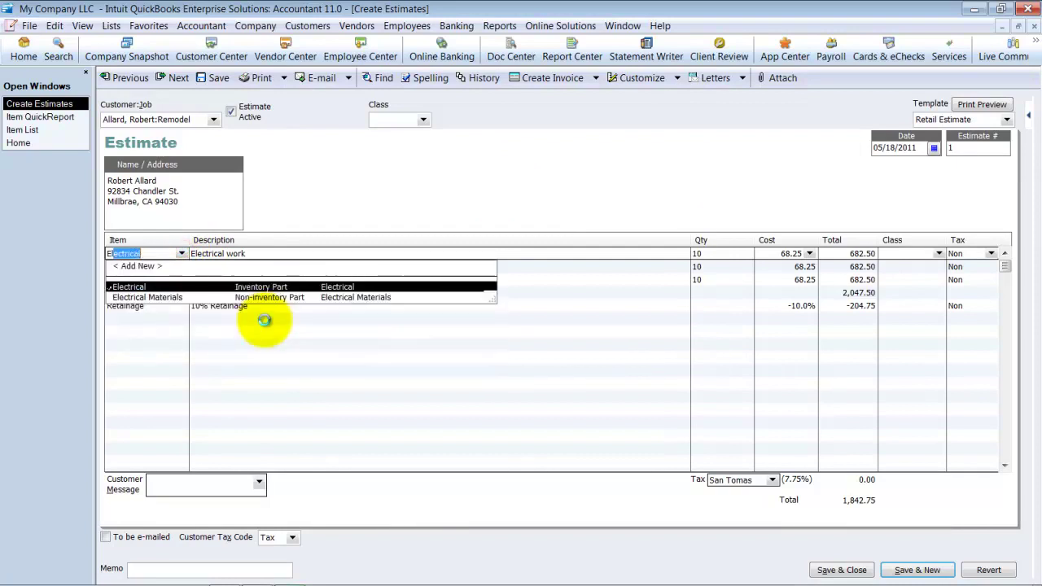
{"action": "key", "text": "Tab"}
Set the Electrical line on estimate 1 to a total of 682.50 with tax code Non
{"action": "key", "text": "Tab"}
{"action": "key", "text": "Tab"}
{"action": "key", "text": "Tab"}
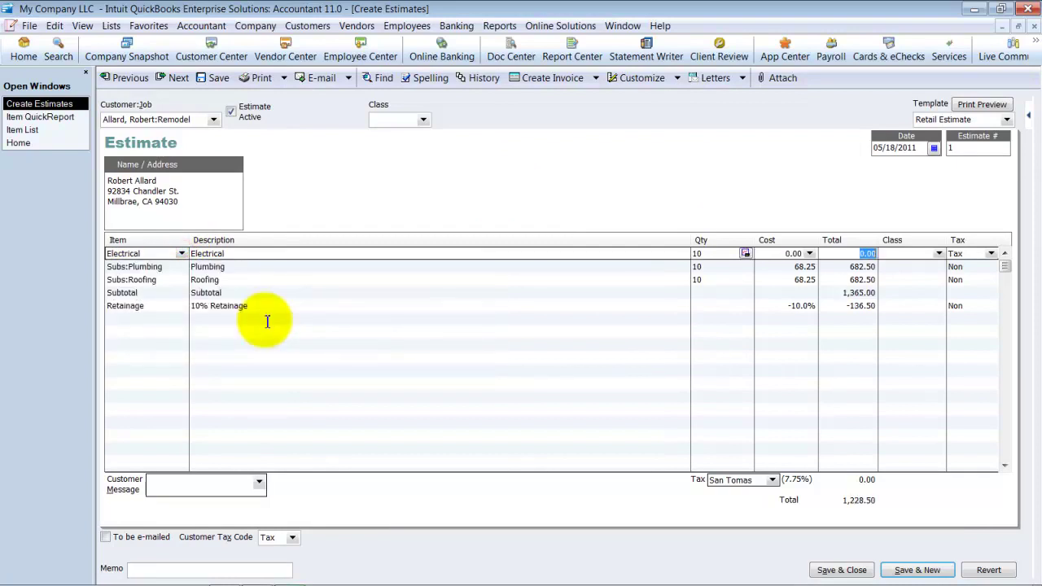
{"action": "type", "text": "682.50"}
{"action": "key", "text": "Tab"}
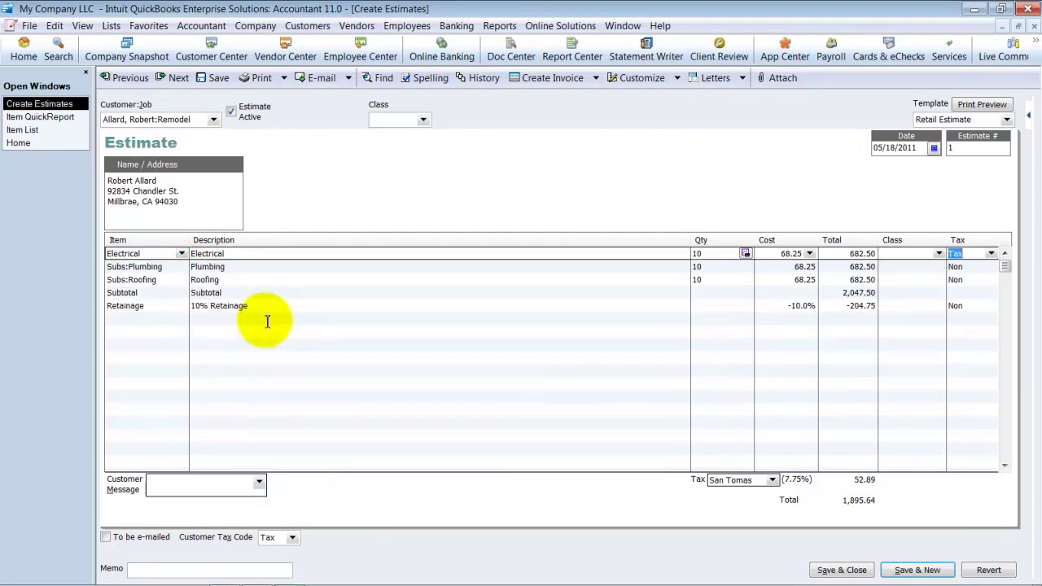
{"action": "type", "text": "n"}
{"action": "key", "text": "Tab"}
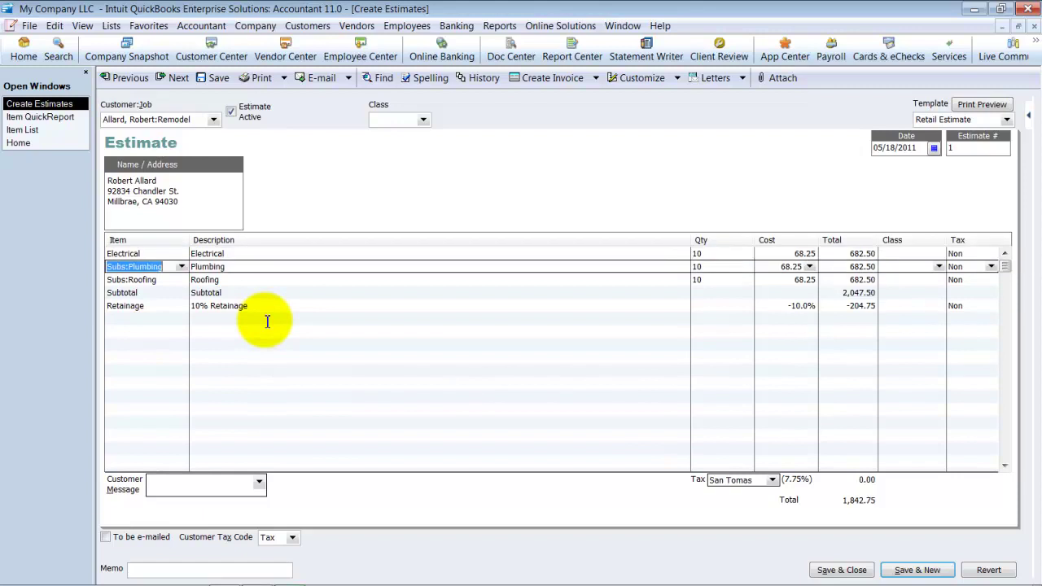
Save and close estimate 1, accepting the change to a past transaction and declining to add a change order
{"action": "left_click", "coordinate": [836, 569]}
{"action": "left_click", "coordinate": [460, 235]}
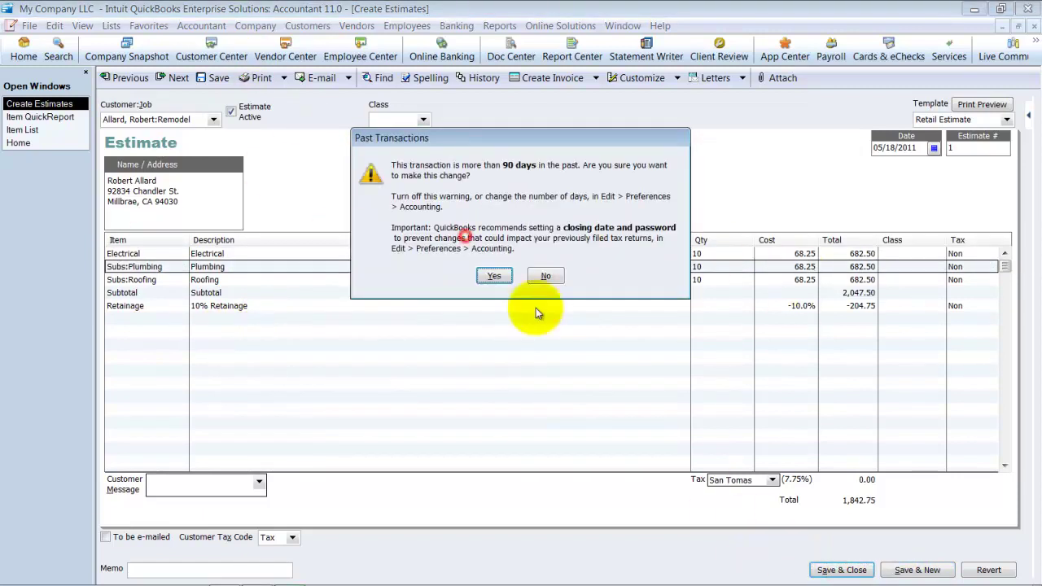
{"action": "left_click", "coordinate": [495, 277]}
{"action": "left_click", "coordinate": [407, 377]}
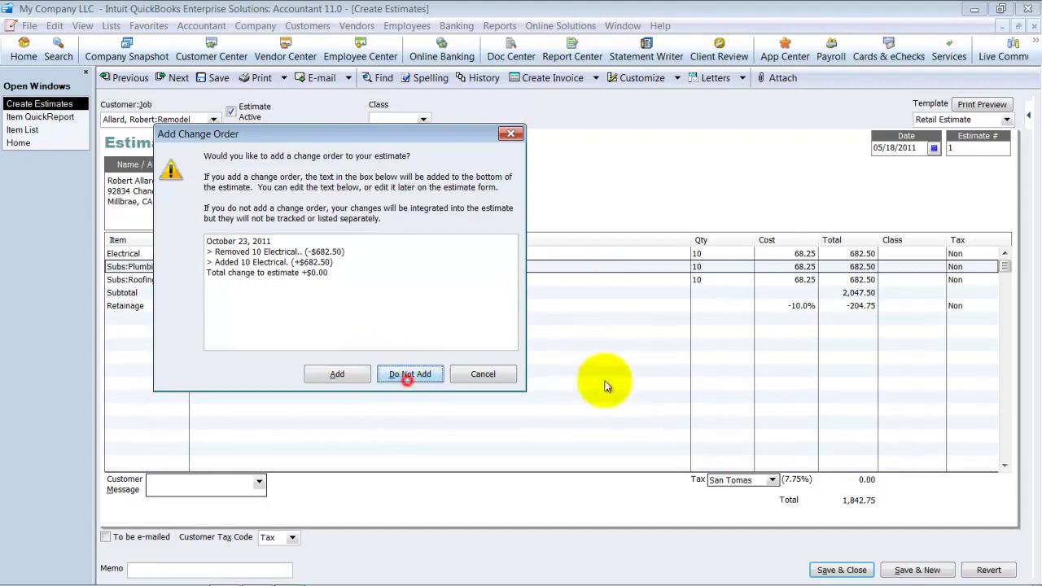
{"action": "left_click", "coordinate": [635, 412]}
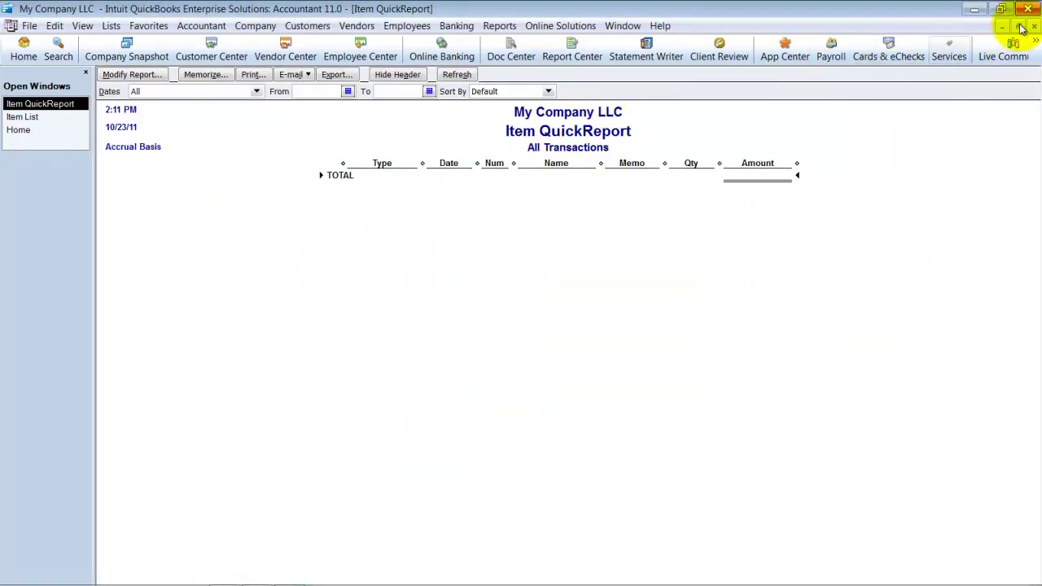
Close the report and delete the inactive Electrical. service item from the Item List, confirming the deletion
{"action": "left_click", "coordinate": [1024, 28]}
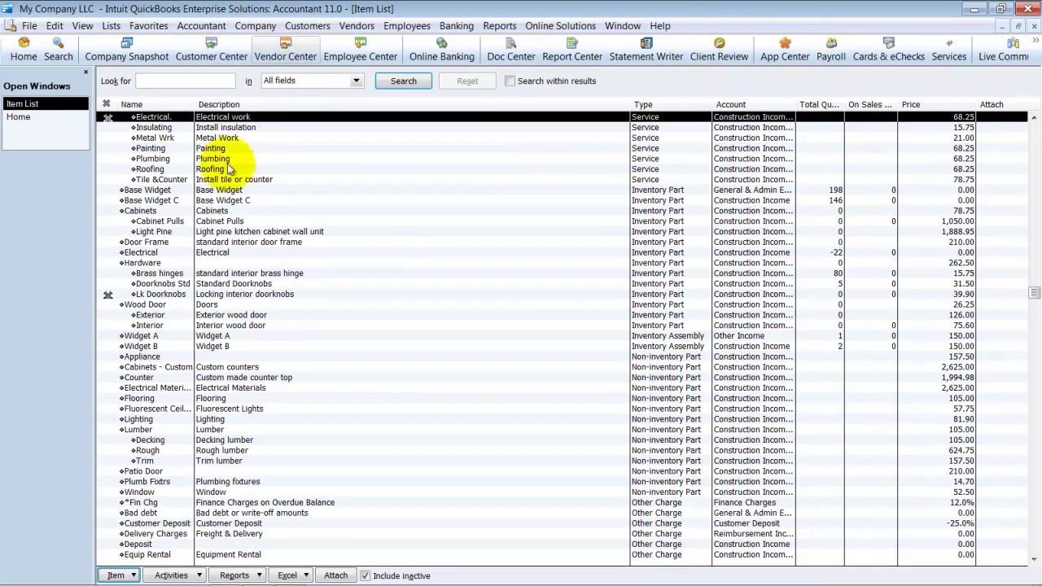
{"action": "left_click", "coordinate": [17, 119]}
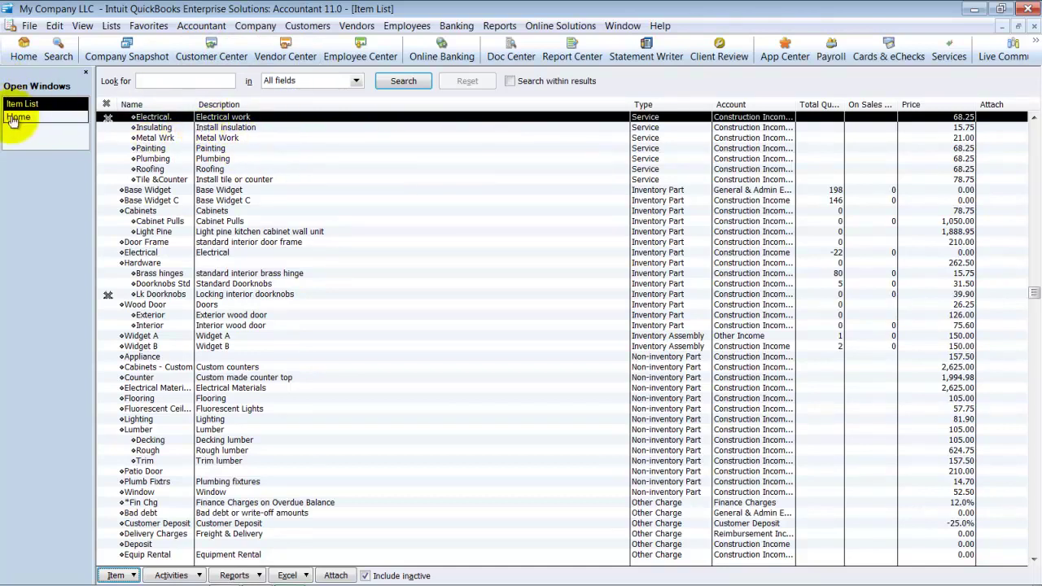
{"action": "left_click", "coordinate": [166, 119]}
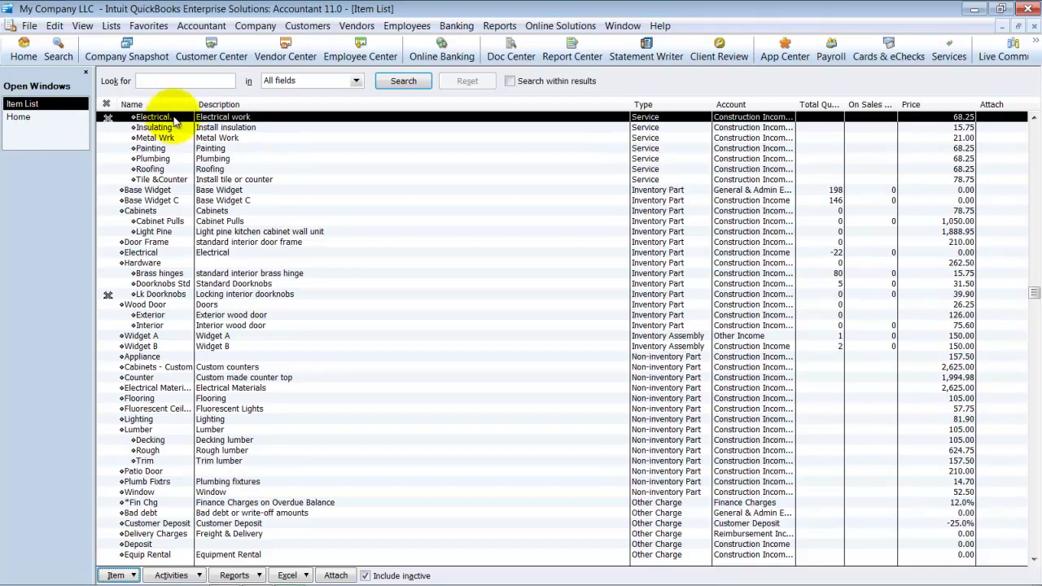
{"action": "key", "text": "ctrl+d"}
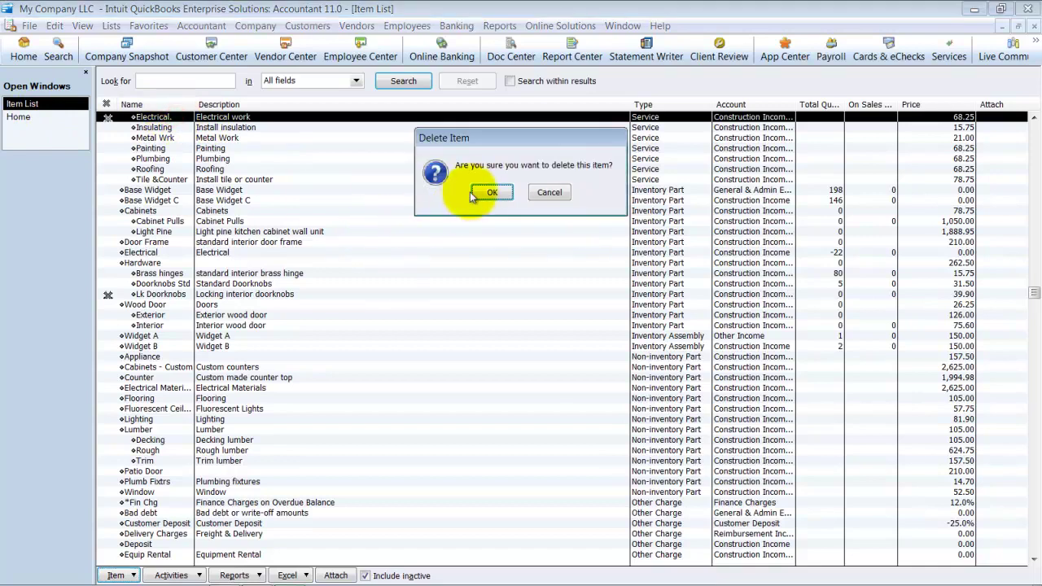
{"action": "left_click", "coordinate": [492, 194]}
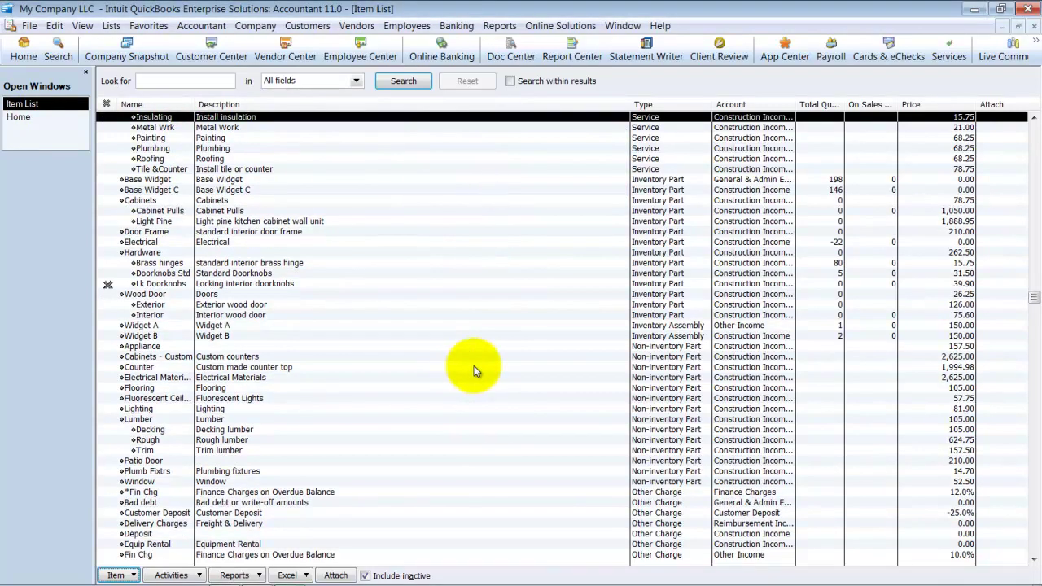